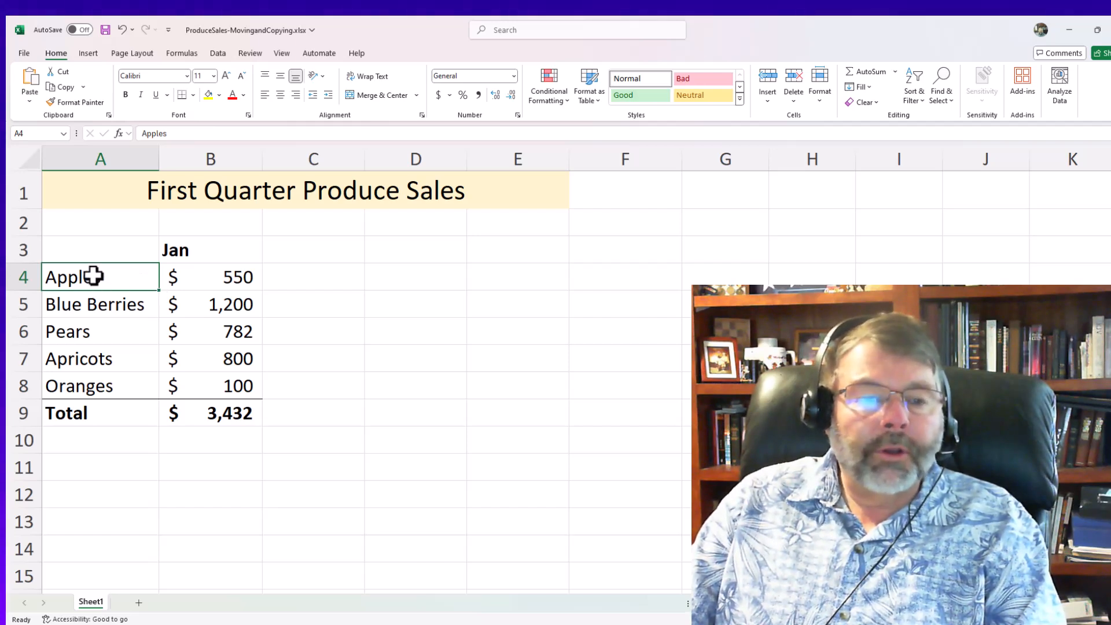
# Step: Try to fill the Apples label from A4 down through A9, and undo the fill
pyautogui.moveTo(99, 276)
pyautogui.mouseDown()
pyautogui.moveTo(110, 297)
pyautogui.moveTo(105, 412)
pyautogui.mouseUp()
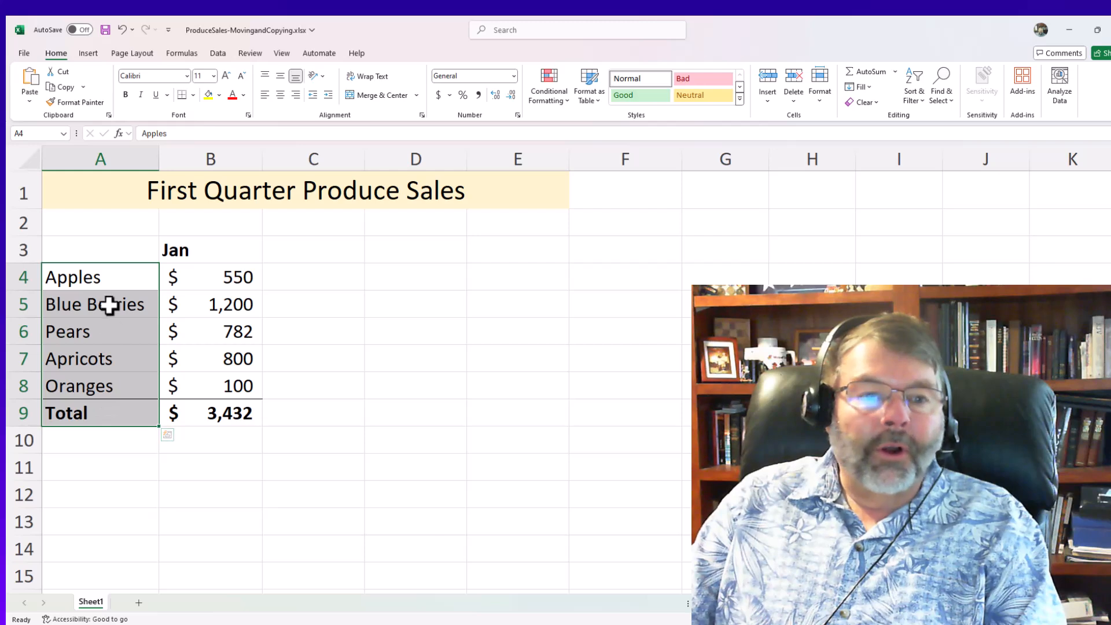
pyautogui.click(101, 273)
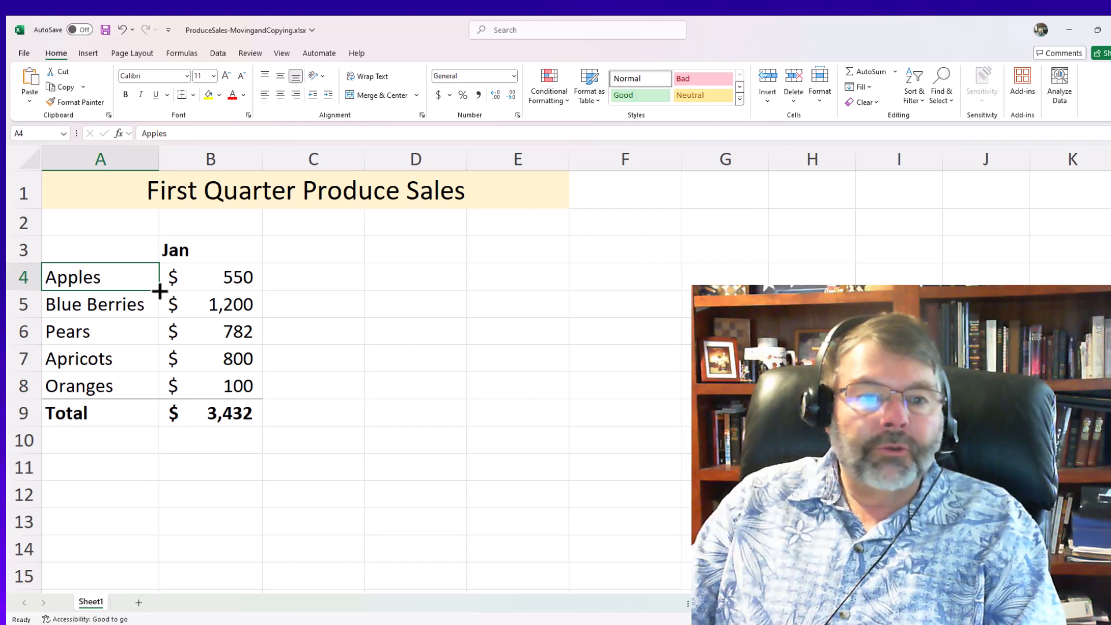
pyautogui.moveTo(159, 291); pyautogui.dragTo(166, 424)
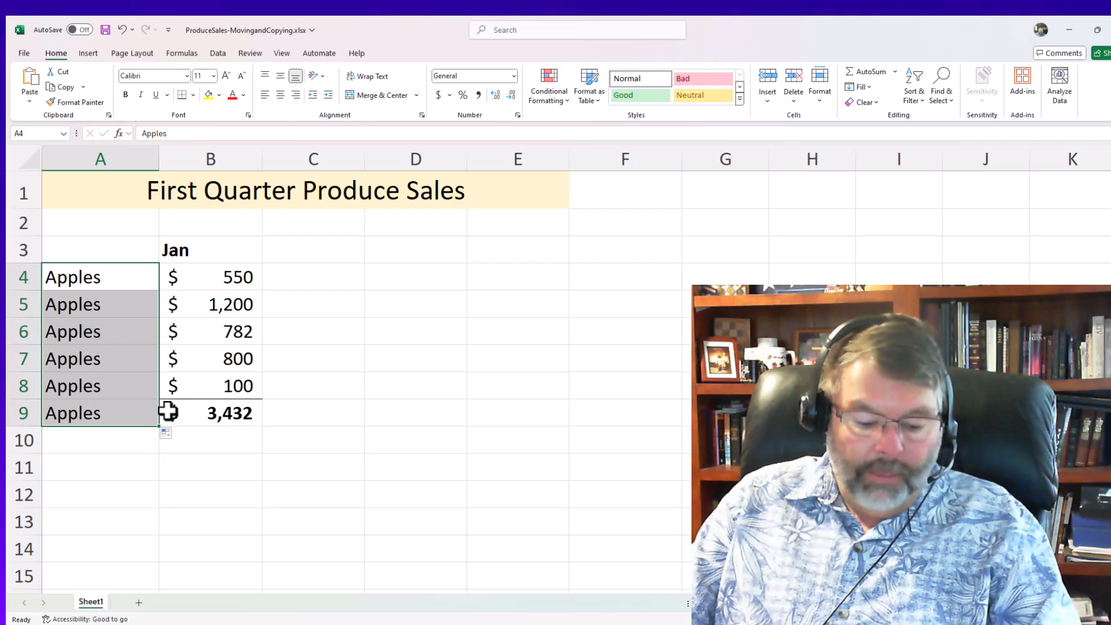
pyautogui.hotkey('ctrl', 'z')
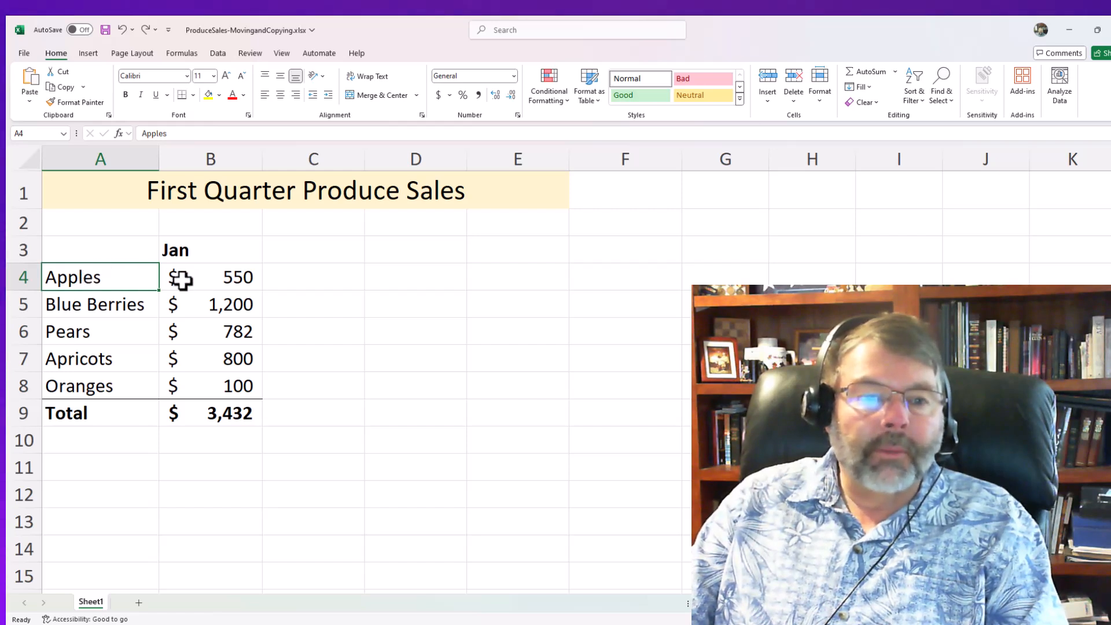
# Step: Copy the labels in A4:A9 to D4:D9 through the clipboard, and clear the pasted labels
pyautogui.click(223, 280)
pyautogui.click(108, 270)
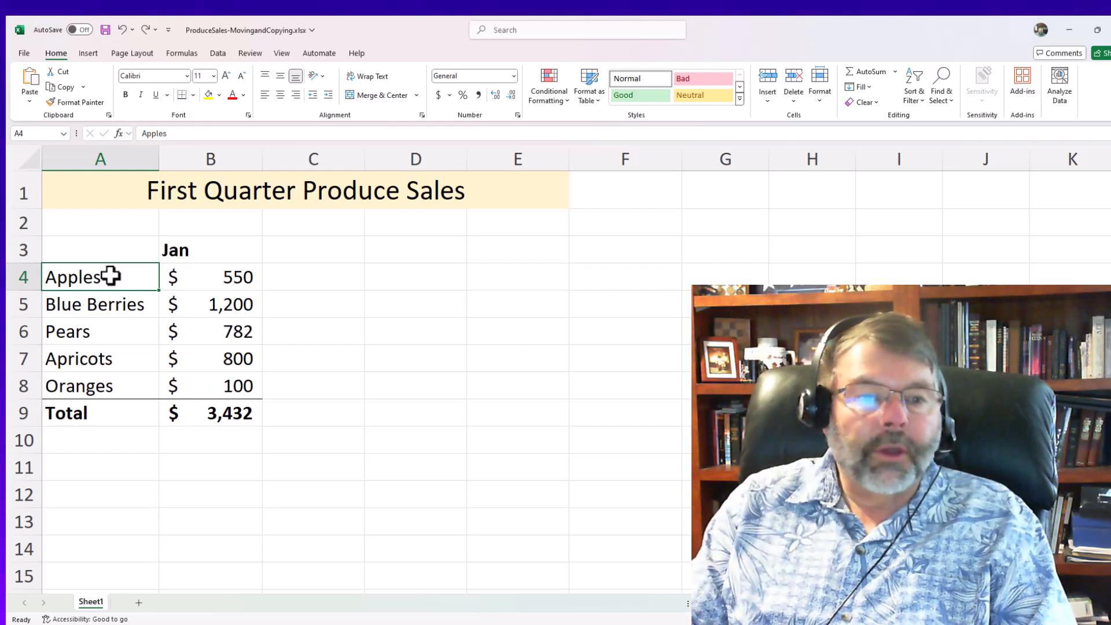
pyautogui.hotkey('shift', 'Down')
pyautogui.hotkey('shift', 'Down')
pyautogui.hotkey('shift', 'Down')
pyautogui.hotkey('shift', 'Down')
pyautogui.hotkey('shift', 'Down')
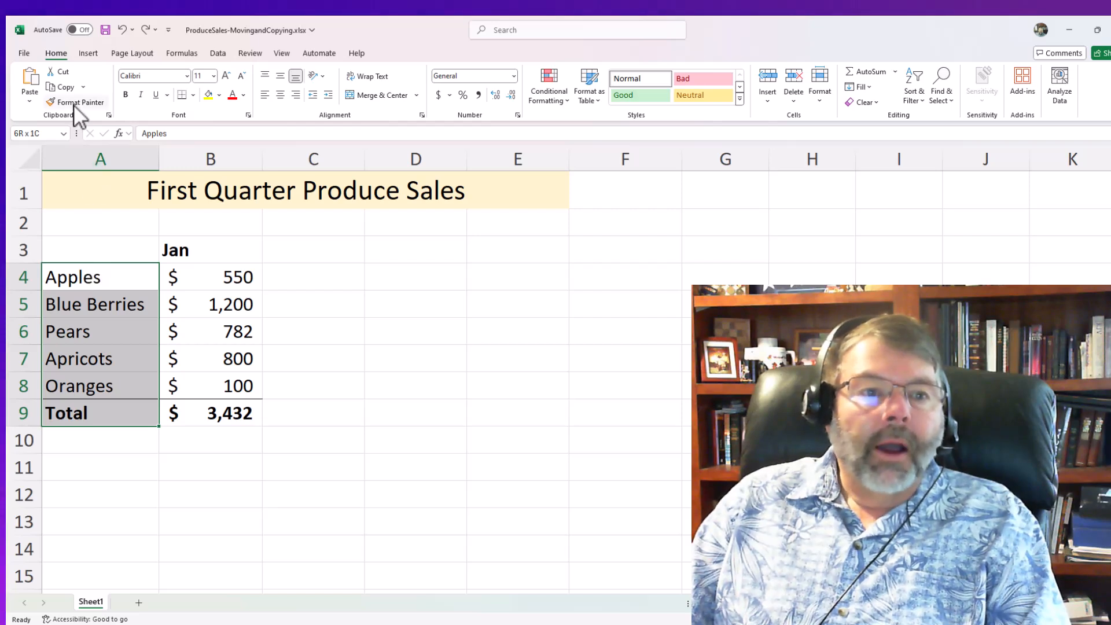
pyautogui.click(70, 88)
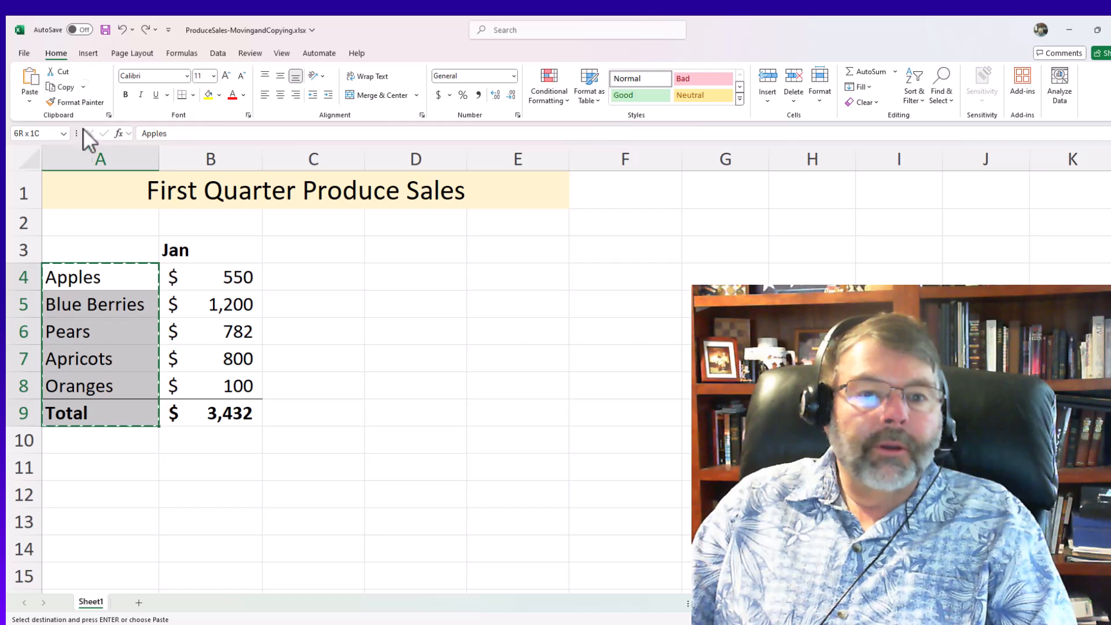
pyautogui.click(435, 276)
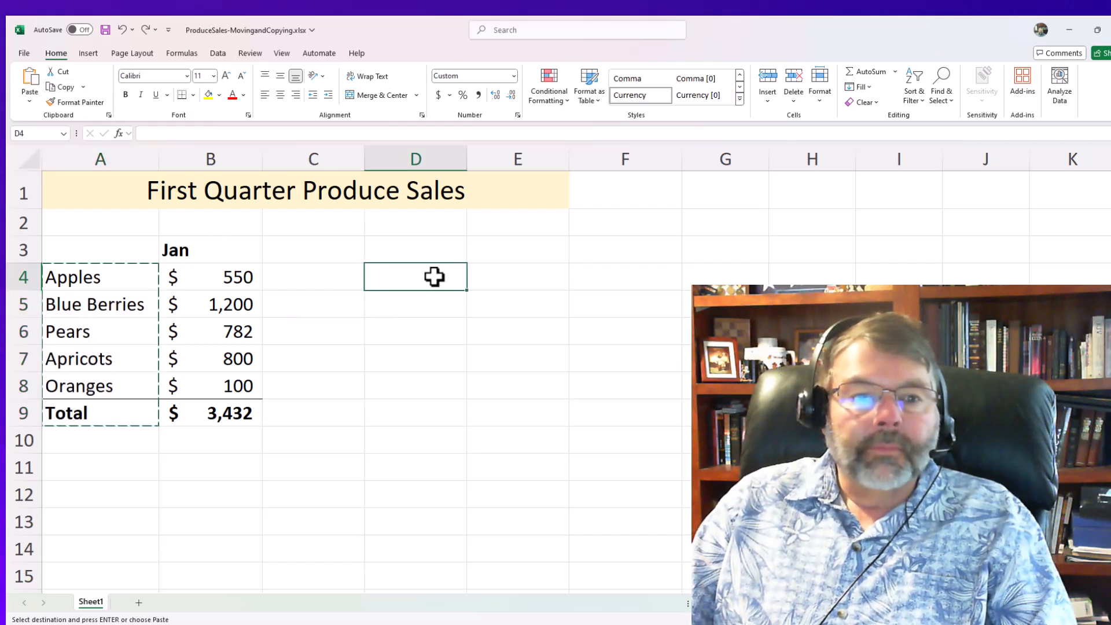
pyautogui.click(26, 84)
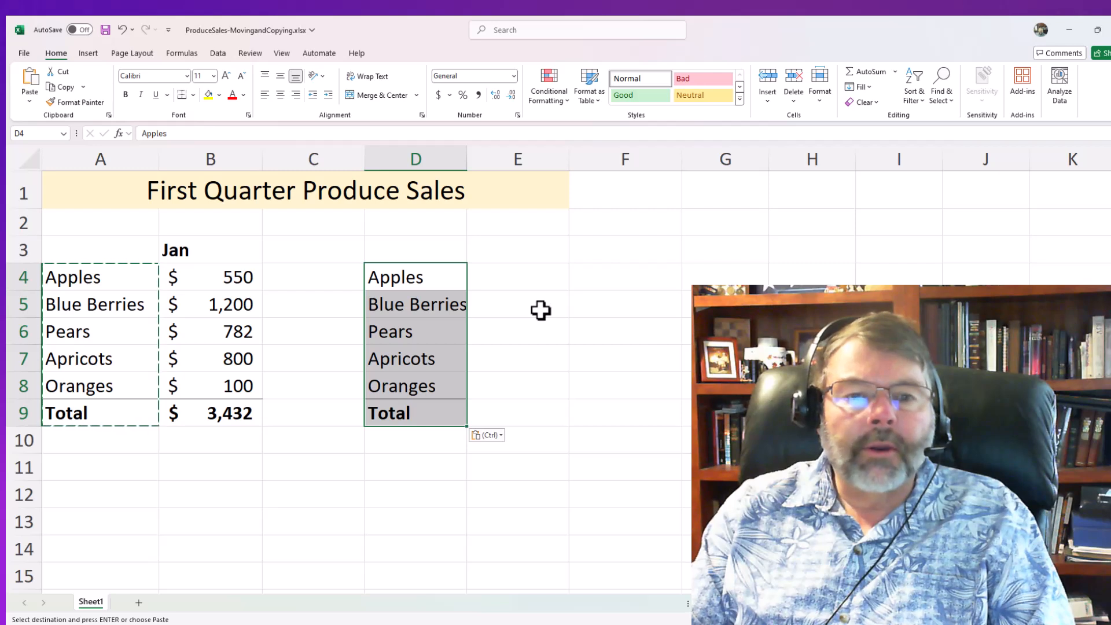
pyautogui.press('Delete')
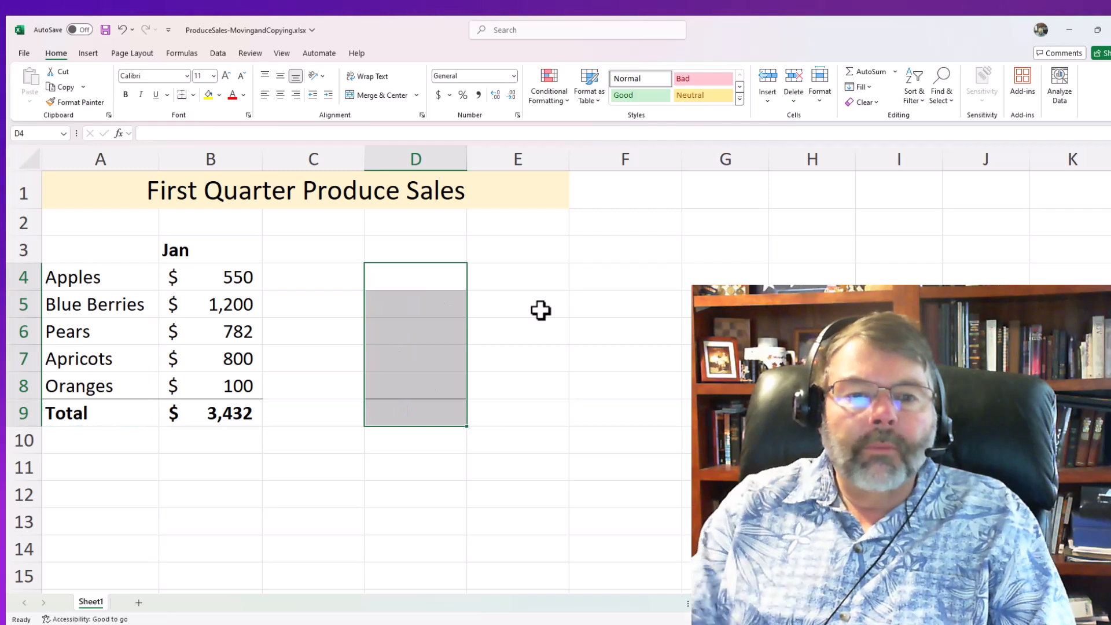
# Step: Cut the labels from A4:A9, paste them at D4, and move the block back to A4:A9
pyautogui.click(81, 271)
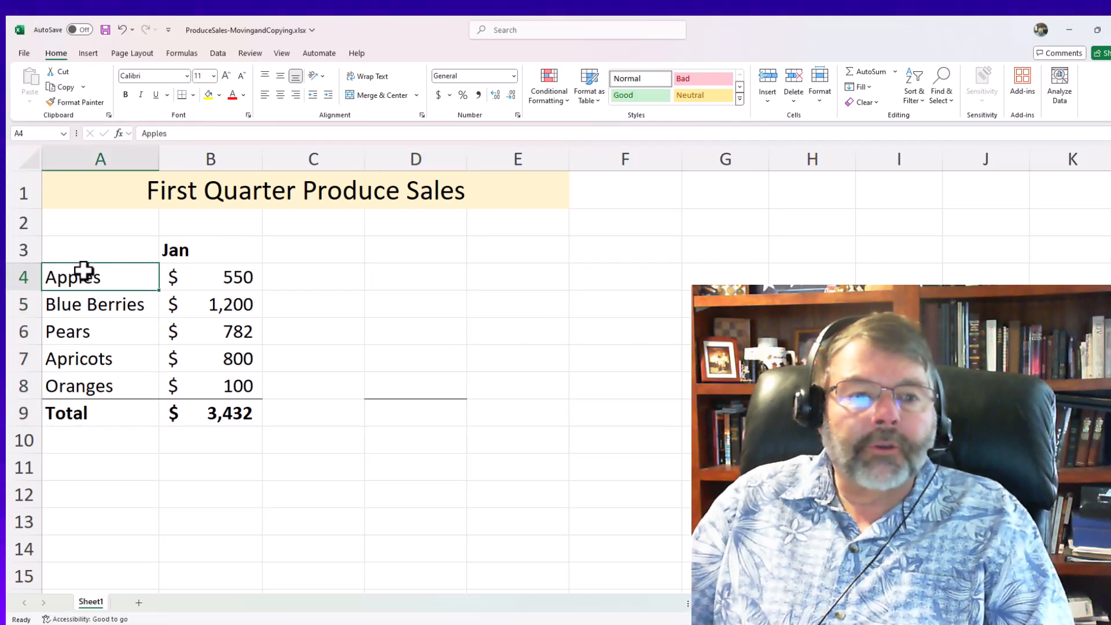
pyautogui.moveTo(81, 273); pyautogui.dragTo(48, 410)
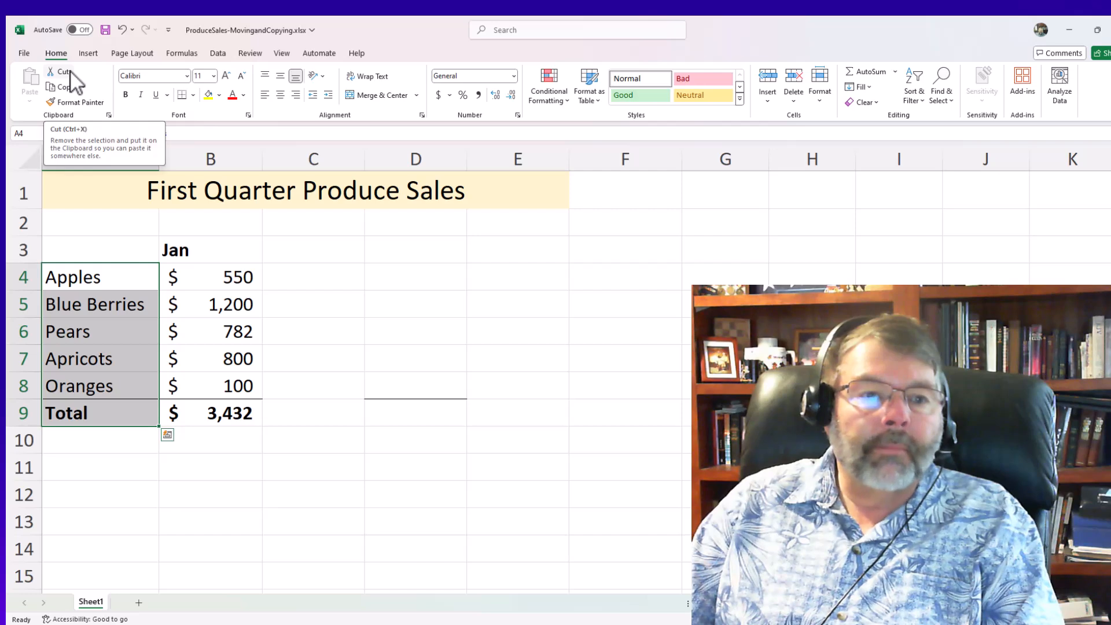
pyautogui.moveTo(100, 274); pyautogui.dragTo(105, 413)
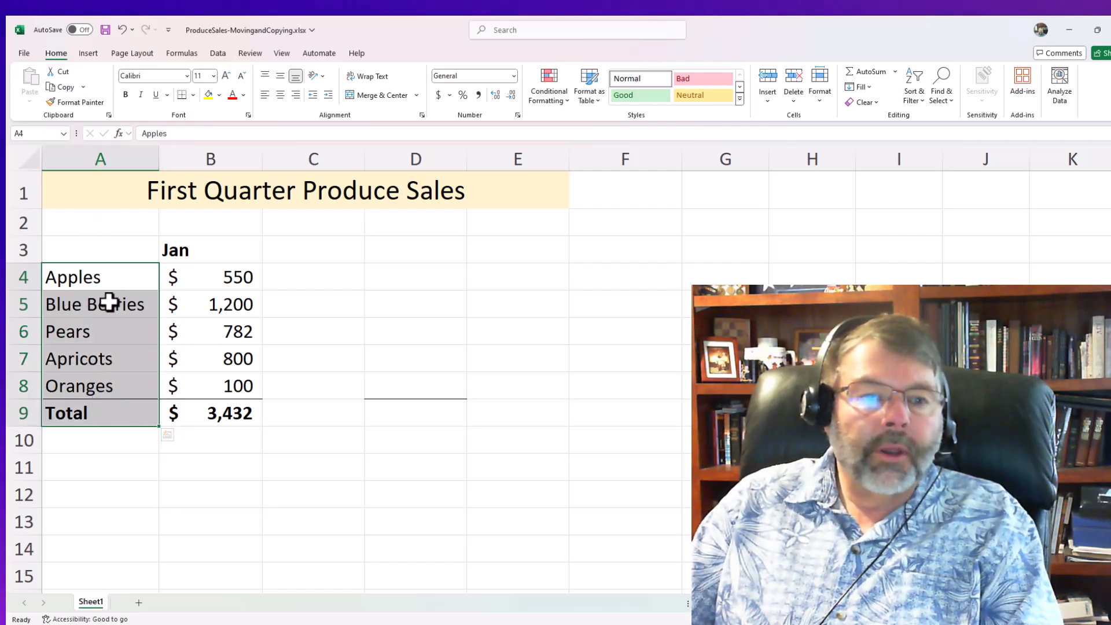
pyautogui.rightClick(116, 279)
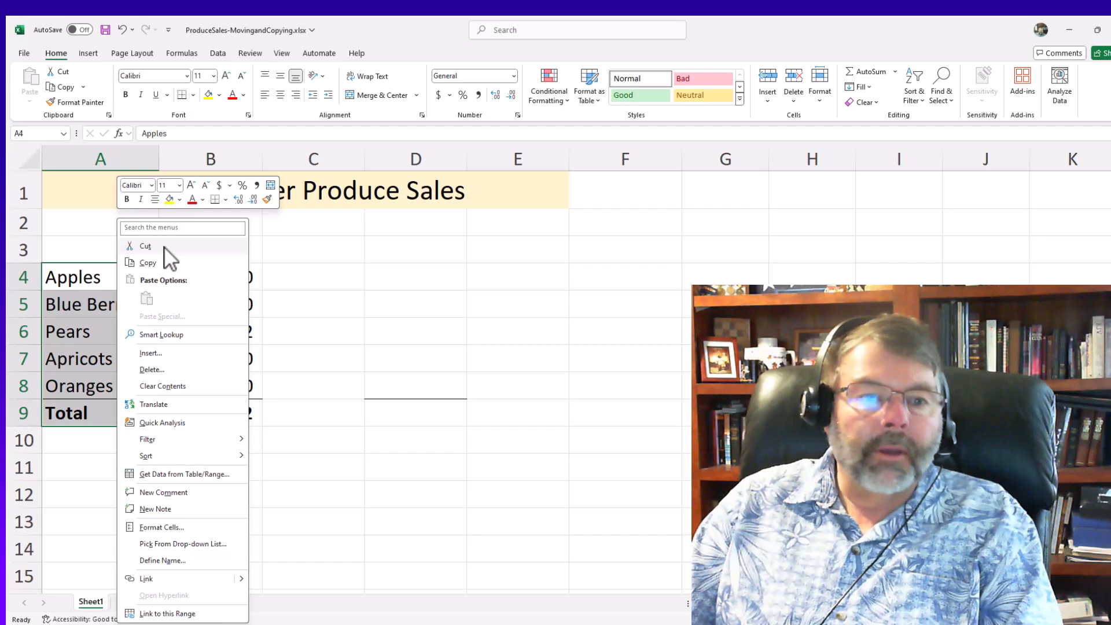
pyautogui.click(145, 246)
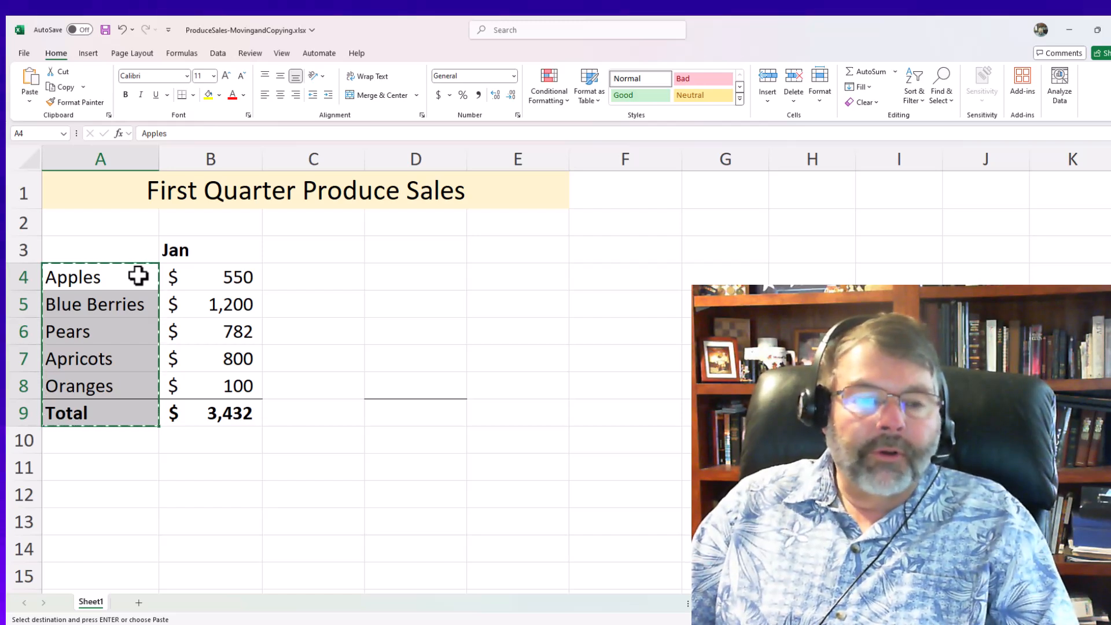
pyautogui.click(428, 276)
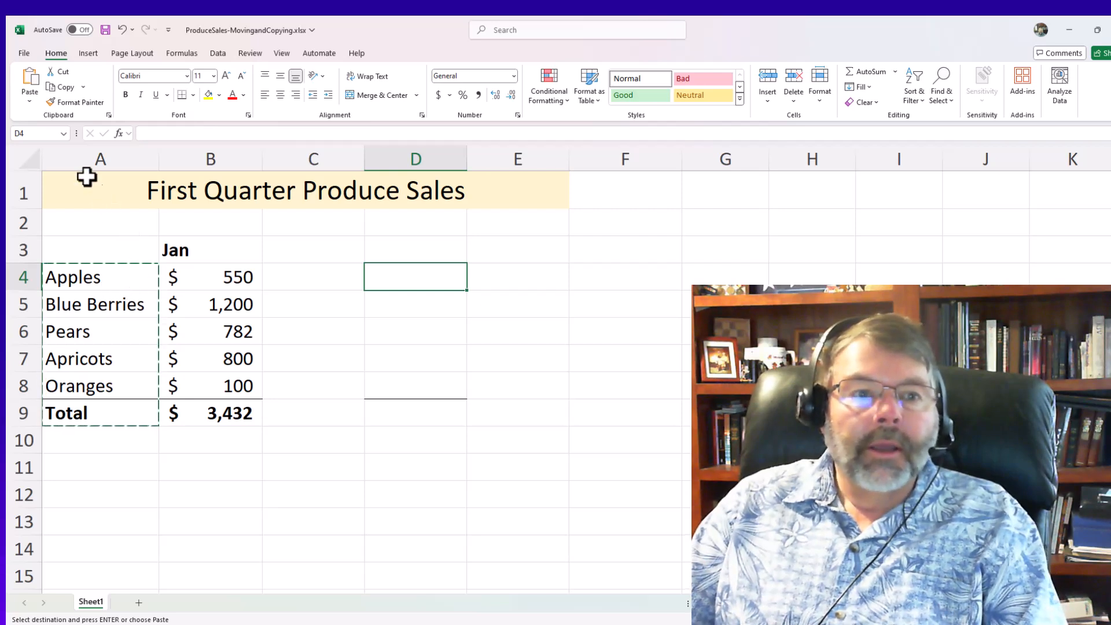
pyautogui.click(29, 74)
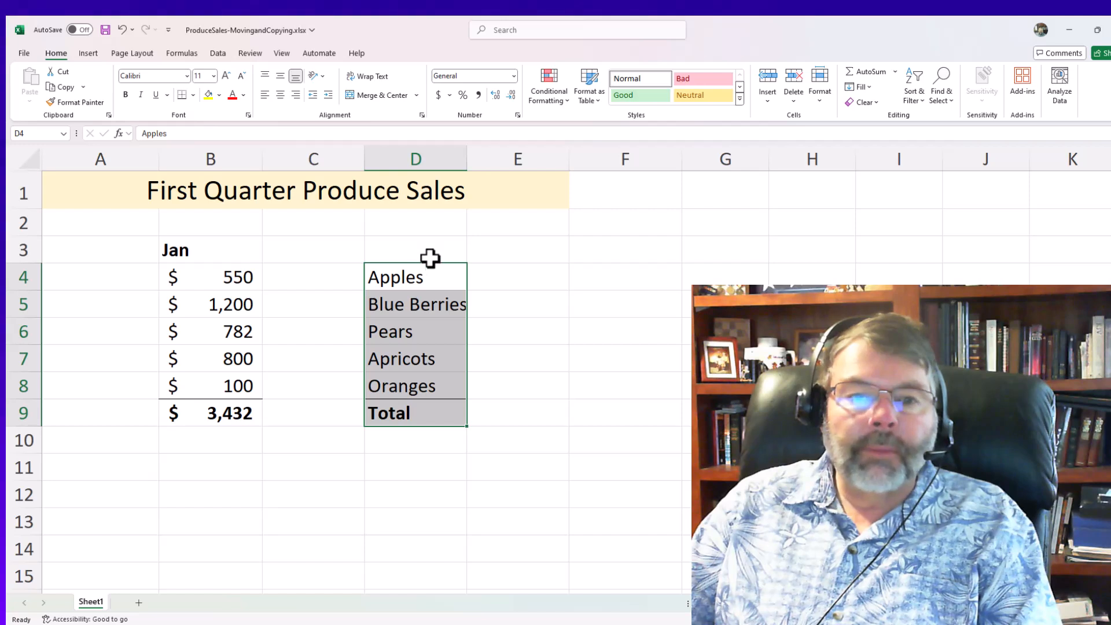
pyautogui.moveTo(430, 258); pyautogui.dragTo(131, 282)
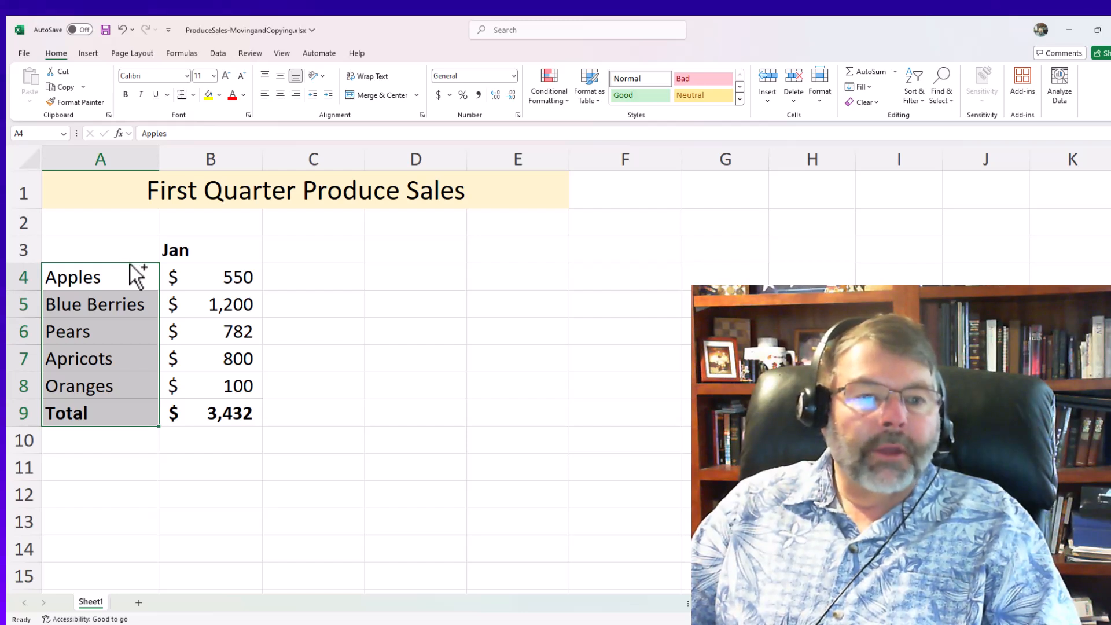
# Step: Copy the label block A4:A9 directly to D4:D9 without using the clipboard, and undo that copy
pyautogui.moveTo(131, 266); pyautogui.dragTo(386, 284)
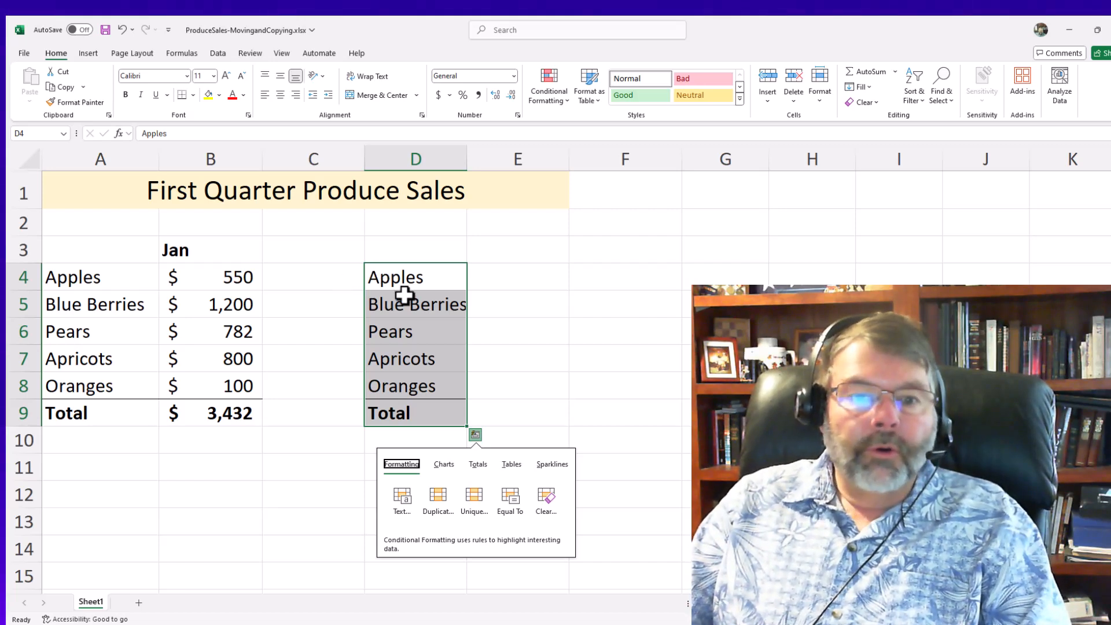
pyautogui.click(473, 281)
pyautogui.click(412, 278)
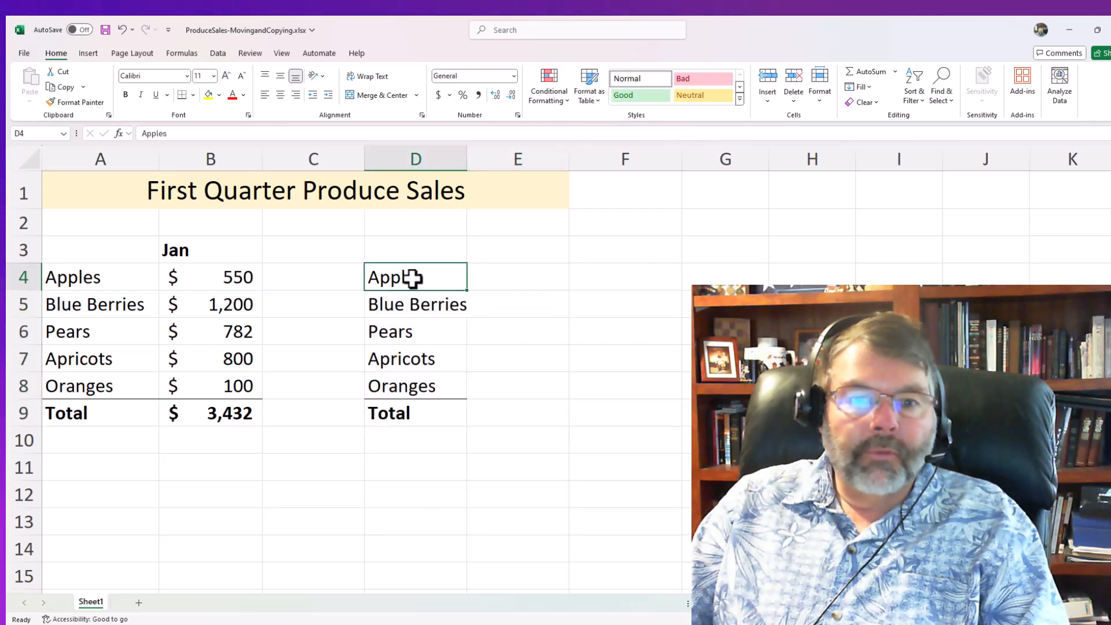
pyautogui.hotkey('ctrl', 'z')
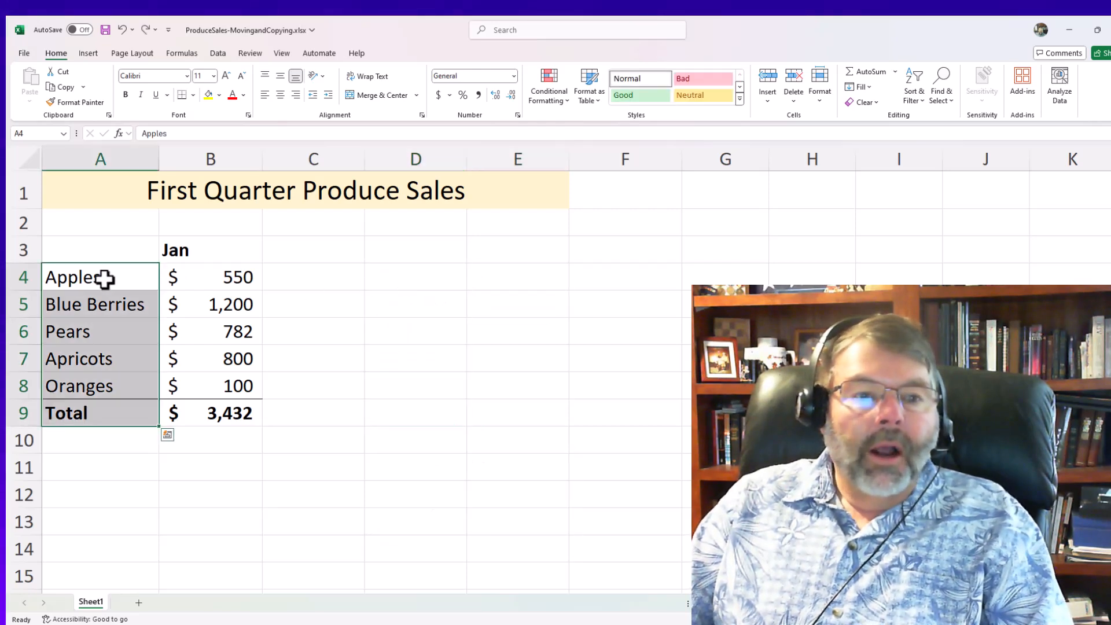
pyautogui.click(104, 278)
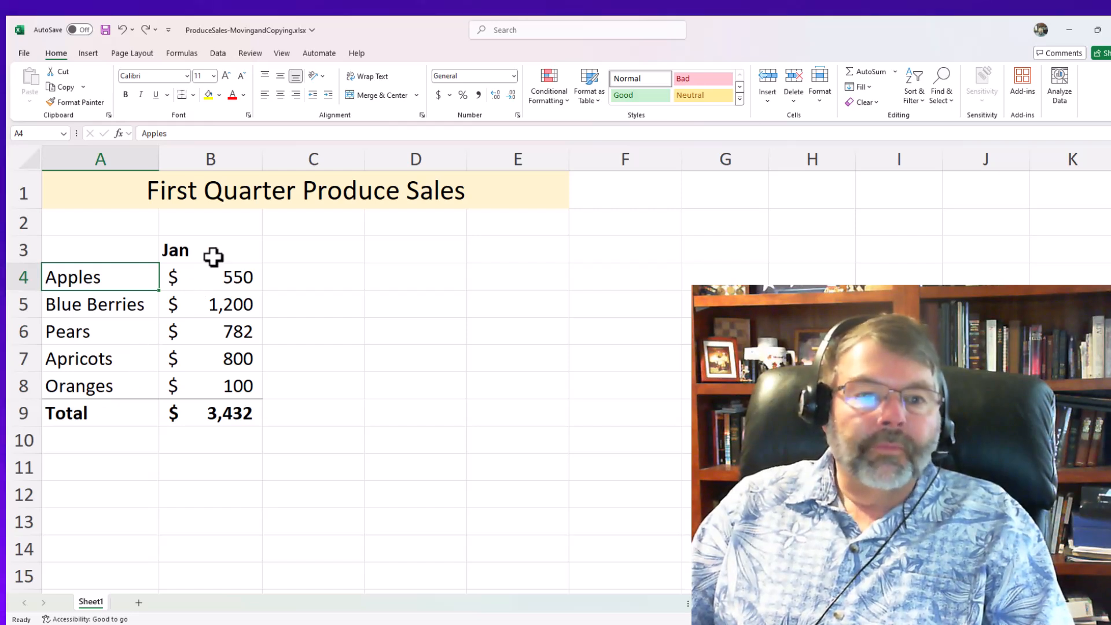
# Step: Examine the January total formula in B9 and the range it sums, leaving the formula as it is
pyautogui.click(199, 409)
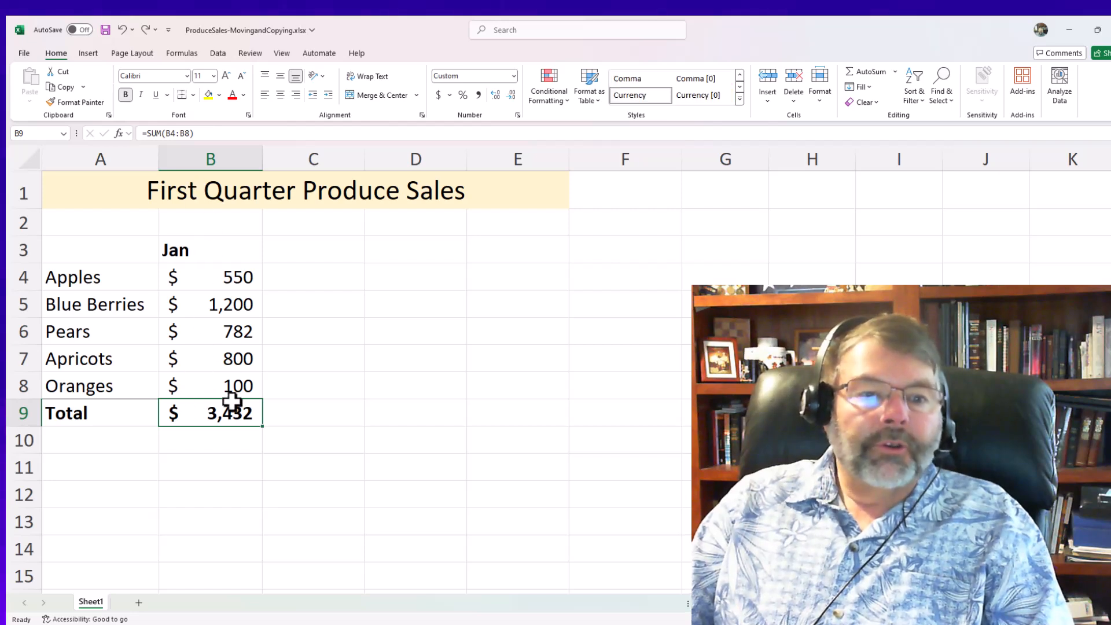
pyautogui.doubleClick(230, 408)
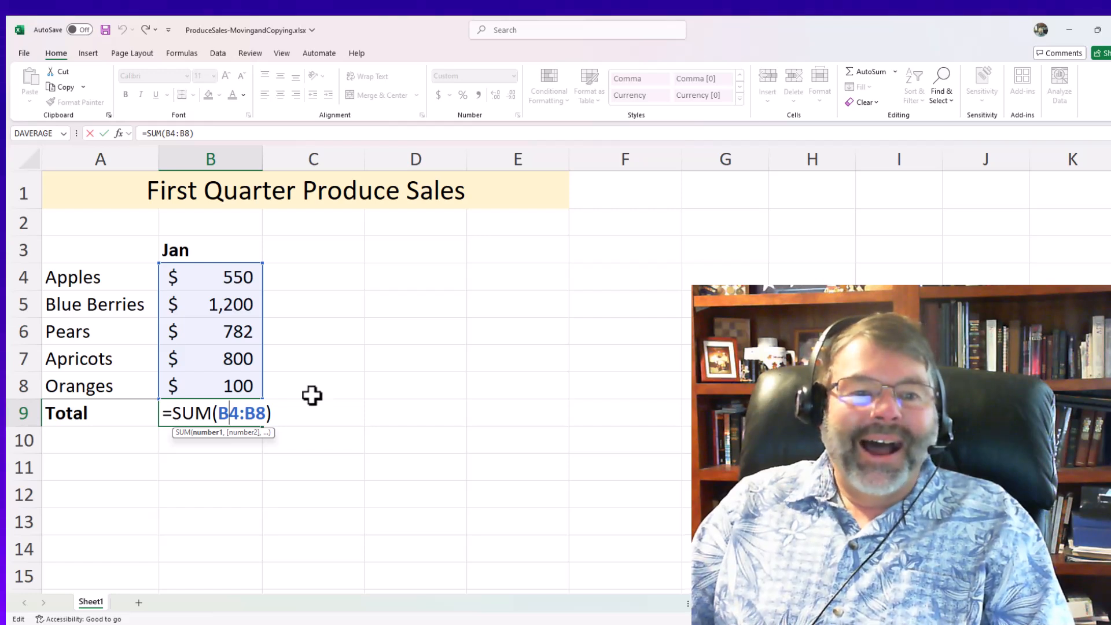
pyautogui.click(280, 242)
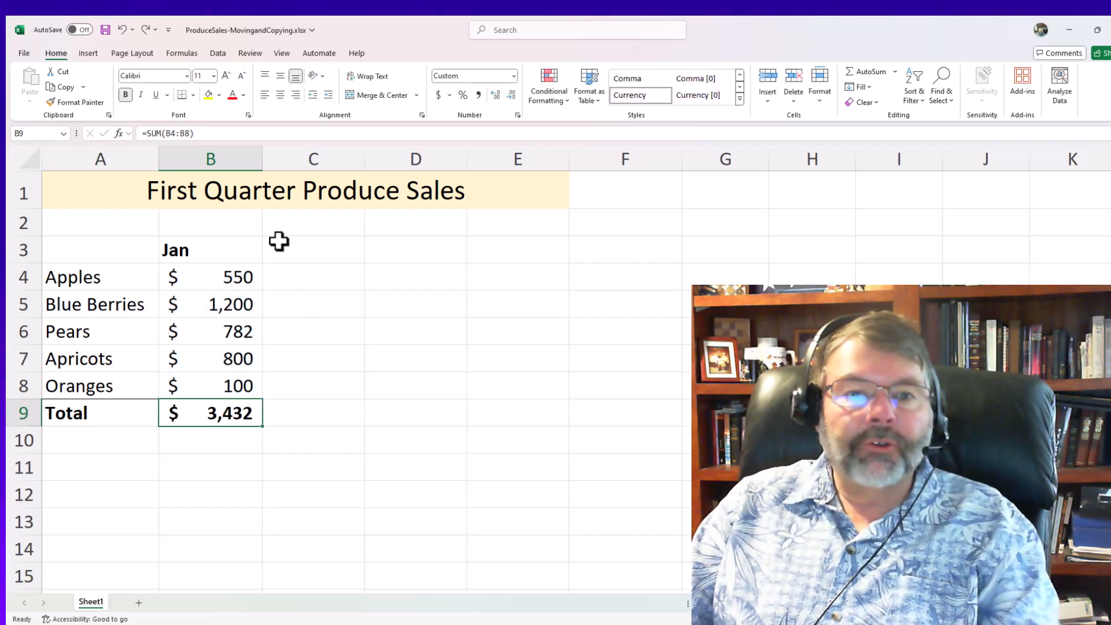
pyautogui.click(388, 244)
pyautogui.click(196, 407)
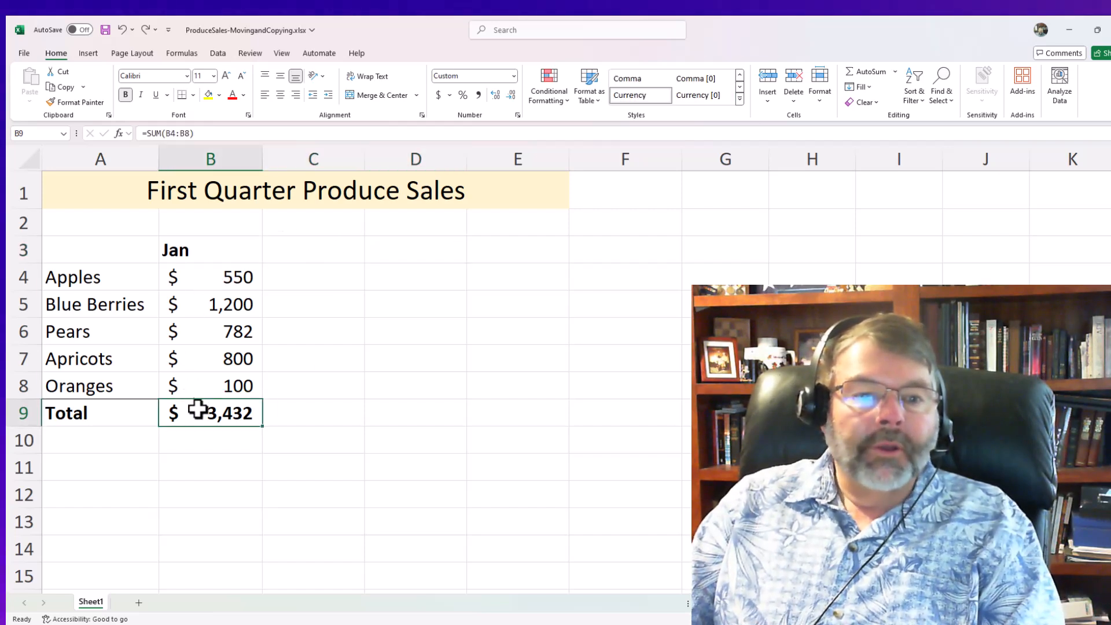
pyautogui.click(307, 413)
pyautogui.doubleClick(191, 412)
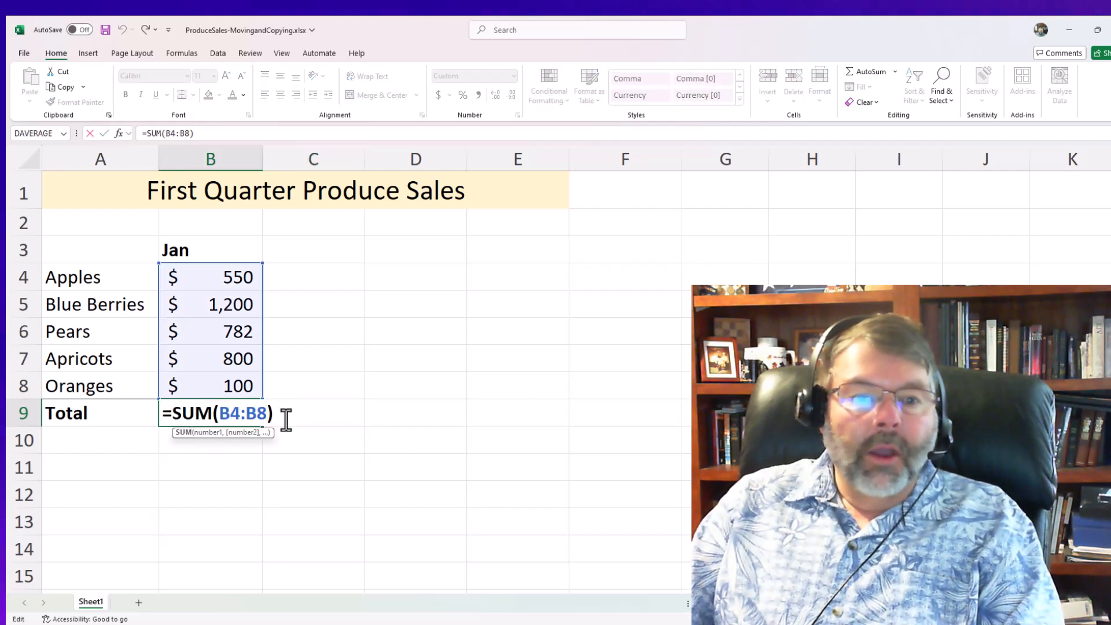
pyautogui.click(306, 415)
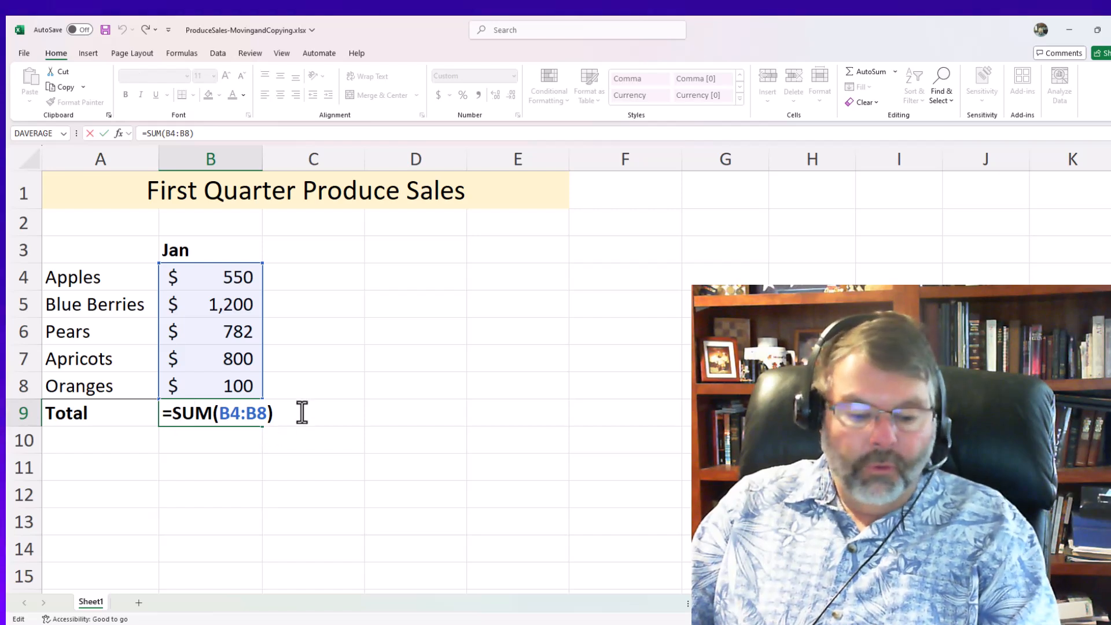
pyautogui.press('Escape')
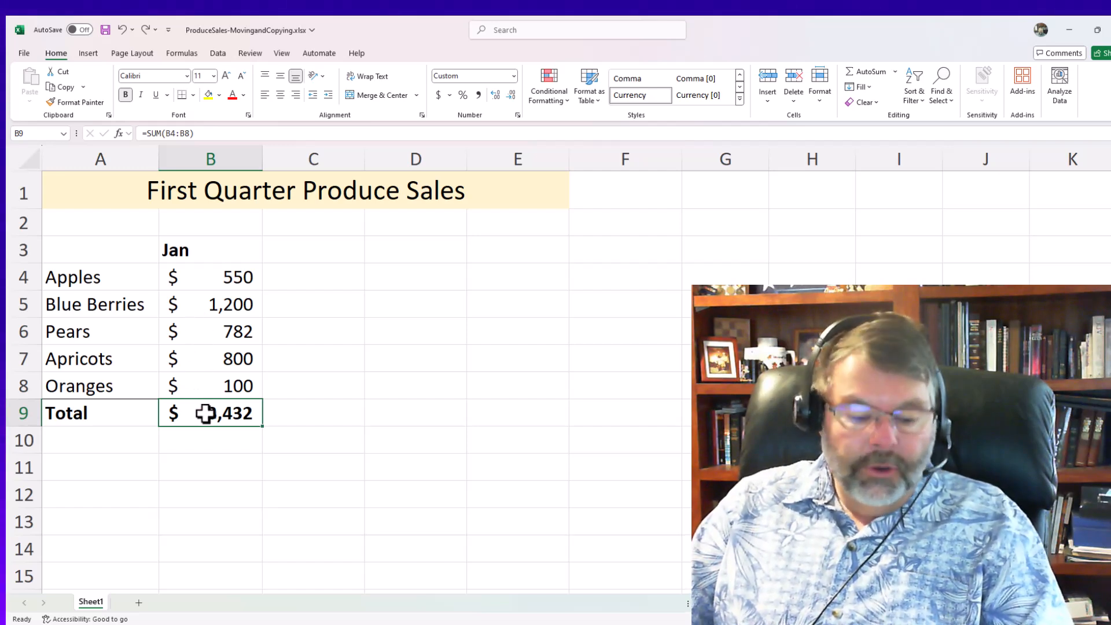
# Step: Copy the January total formula from B9 to C9 and check the cell range in the pasted formula
pyautogui.hotkey('ctrl', 'c')
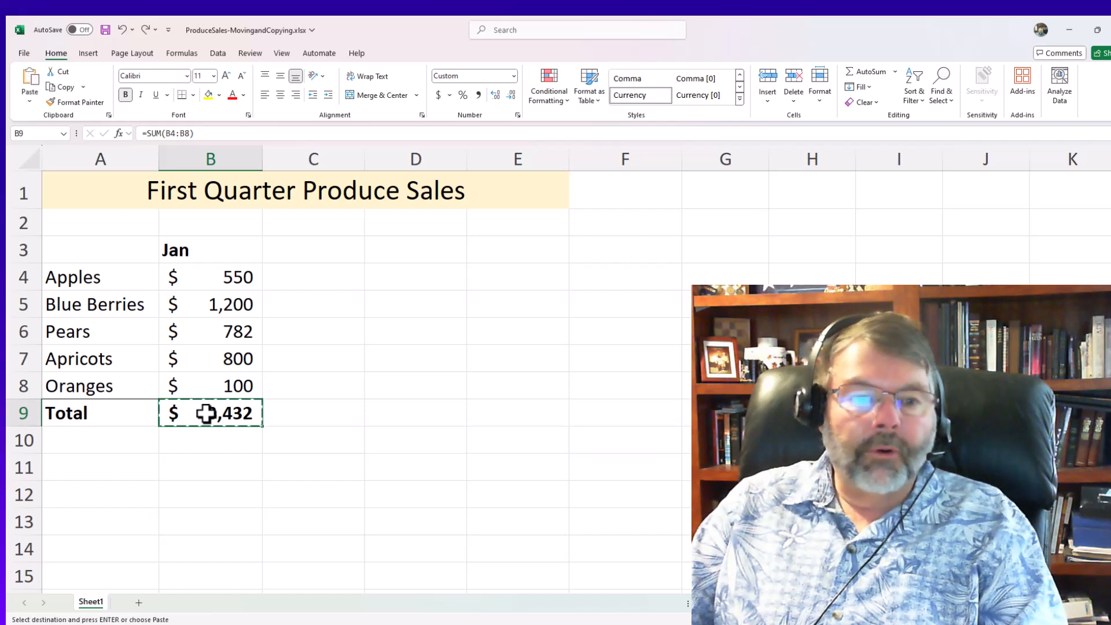
pyautogui.click(311, 413)
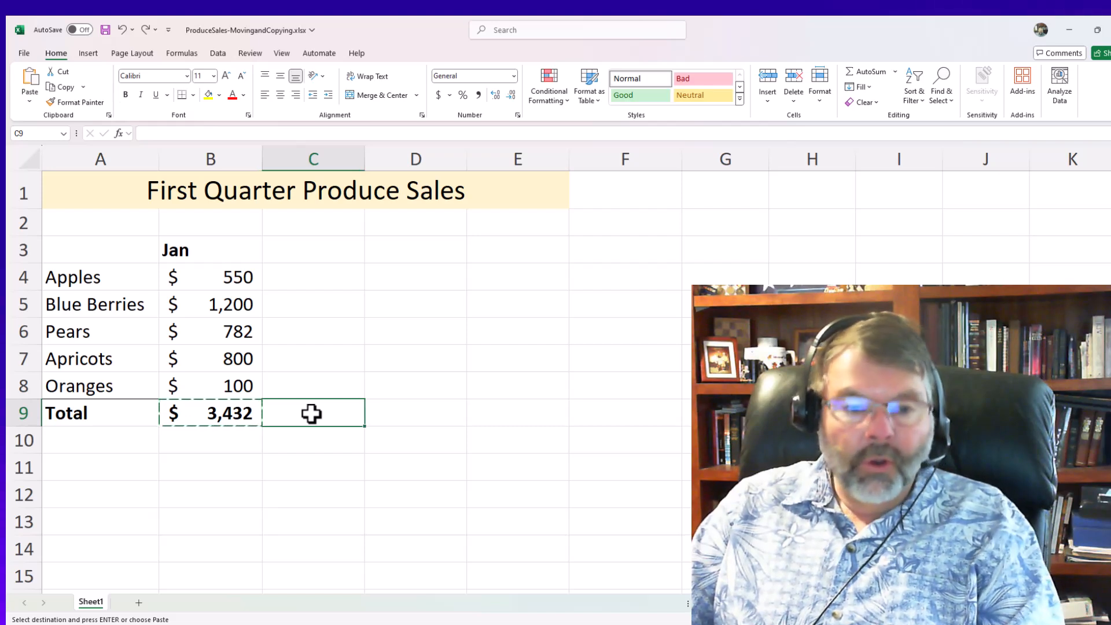
pyautogui.hotkey('ctrl', 'v')
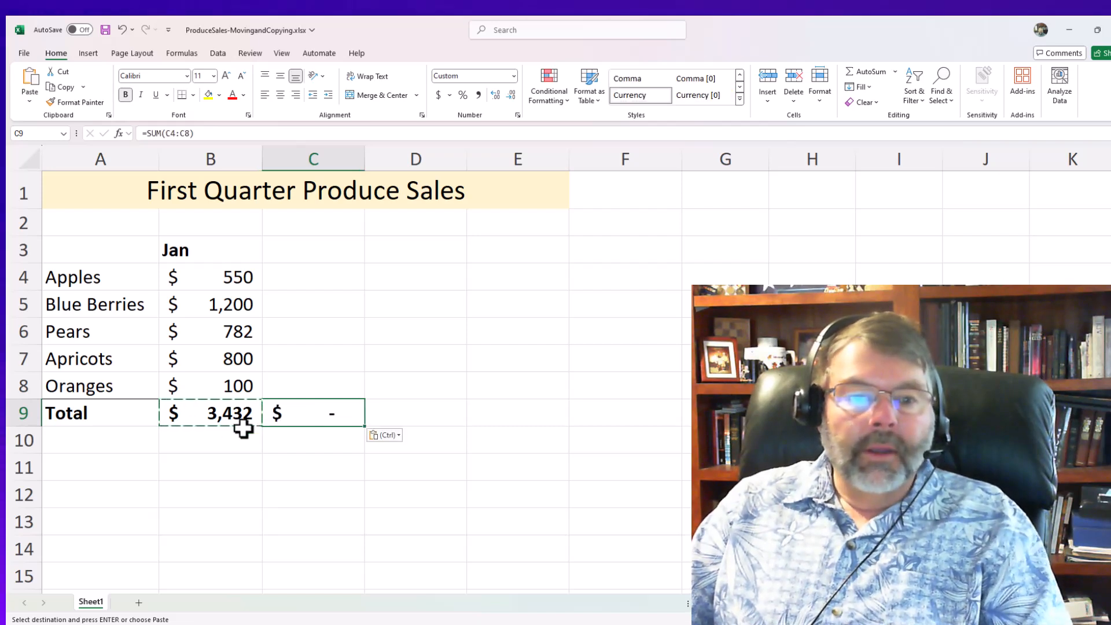
pyautogui.press('Escape')
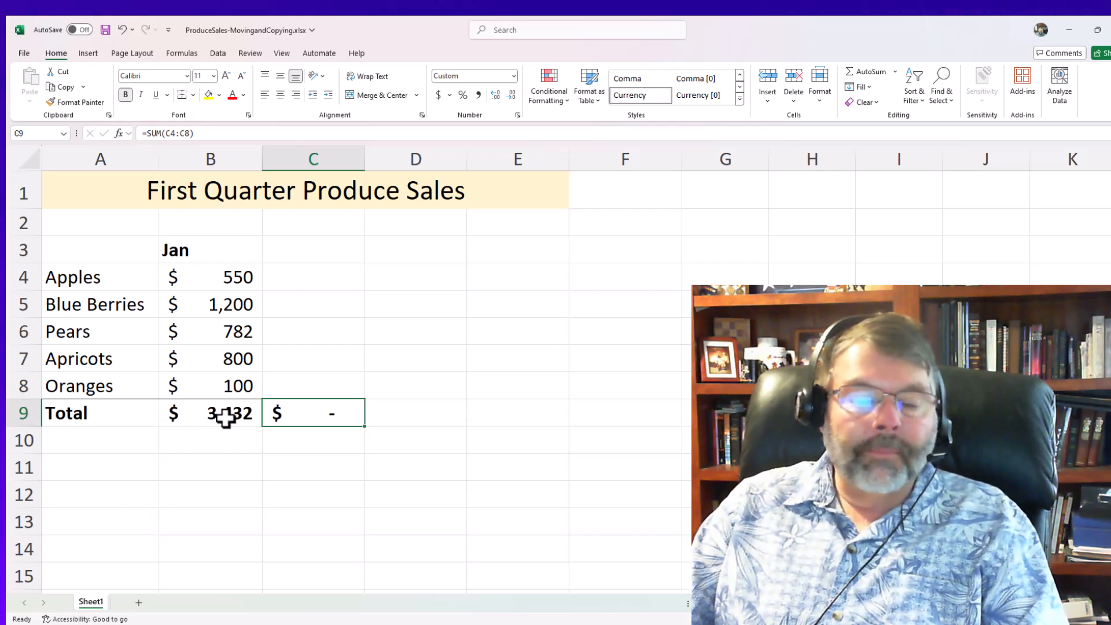
pyautogui.doubleClick(324, 416)
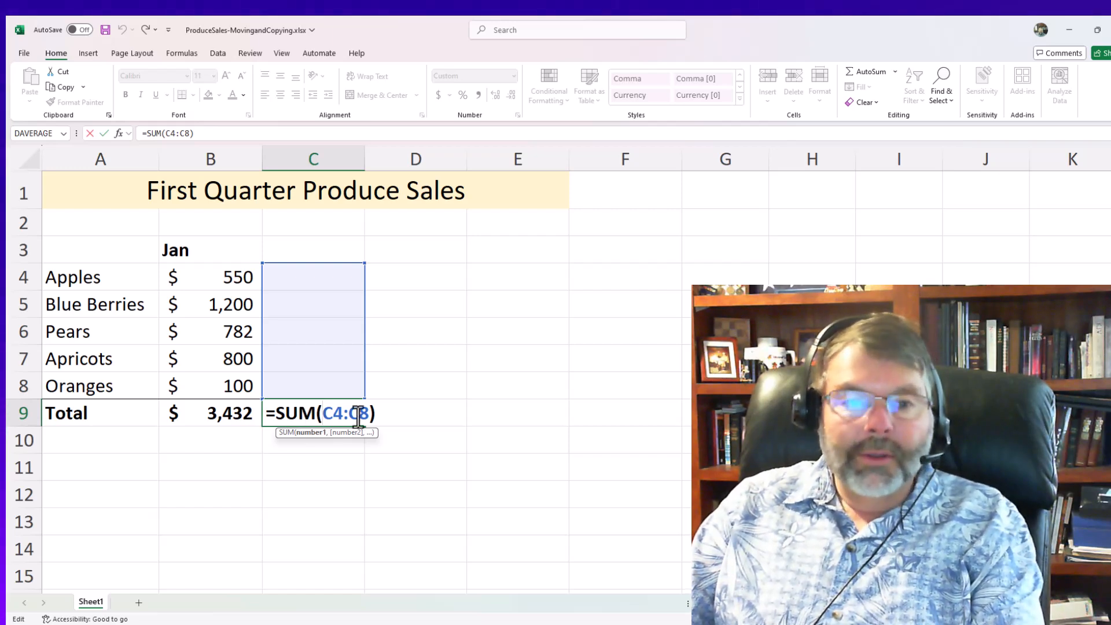
pyautogui.hotkey('ctrl', 'Return')
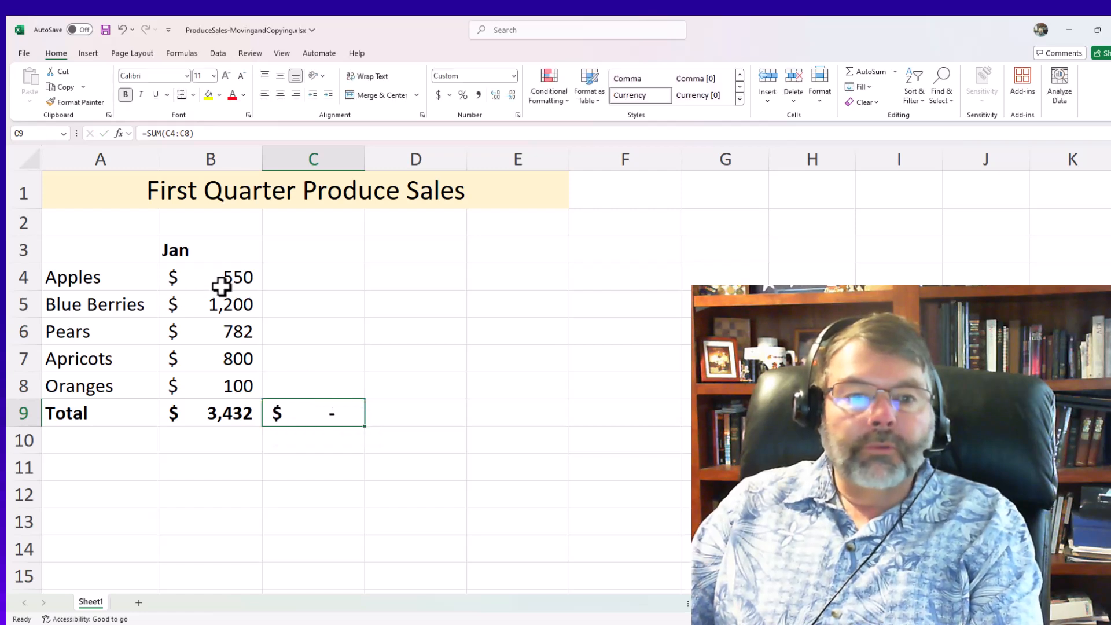
# Step: Copy the January sales values from B4:B8 and paste them into C4:C8
pyautogui.moveTo(222, 278); pyautogui.dragTo(219, 383)
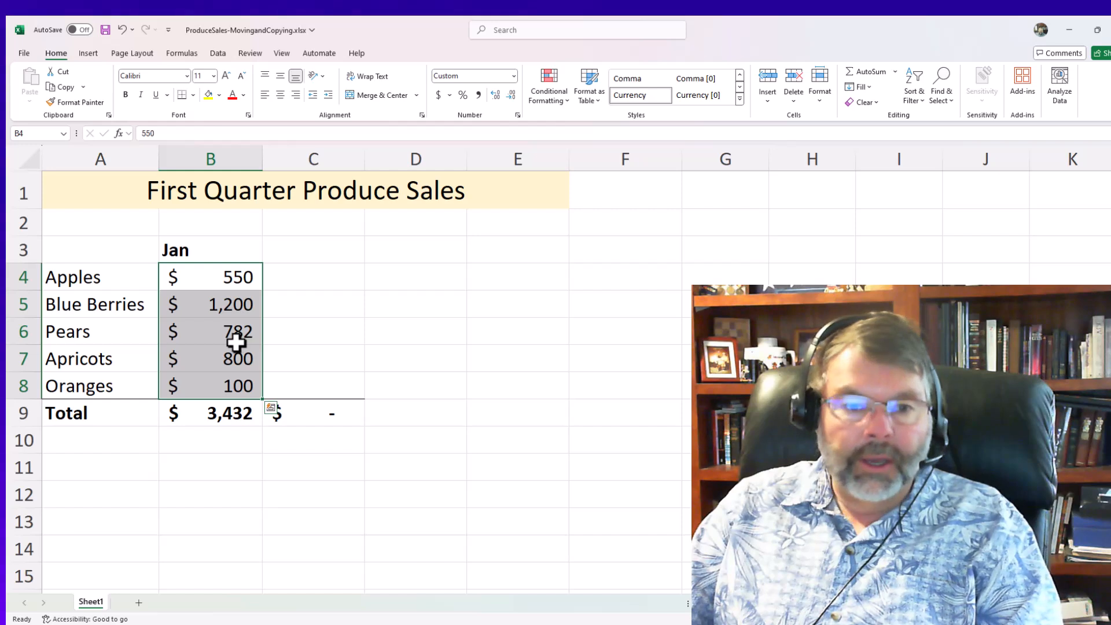
pyautogui.hotkey('ctrl', 'c')
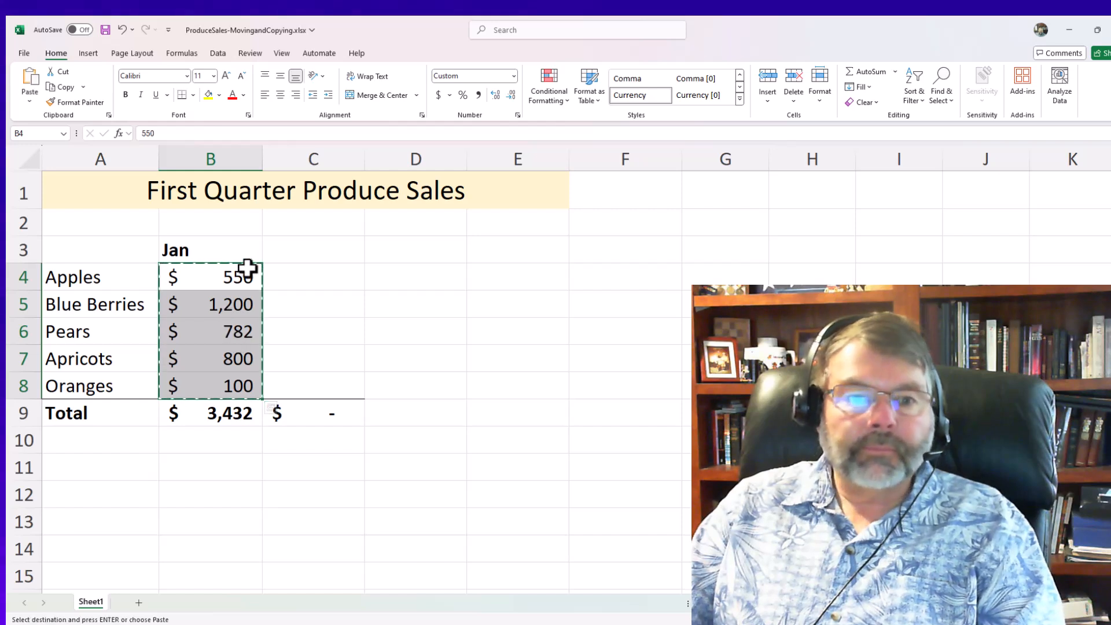
pyautogui.click(294, 278)
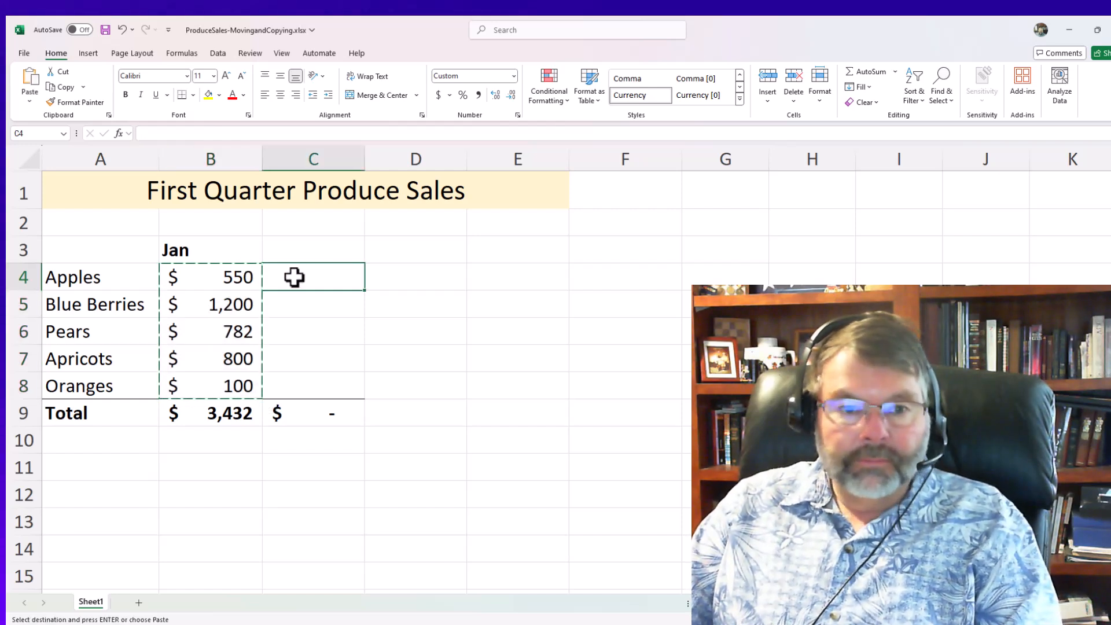
pyautogui.hotkey('shift', 'Down')
pyautogui.hotkey('shift', 'Down')
pyautogui.hotkey('shift', 'Down')
pyautogui.hotkey('shift', 'Down')
pyautogui.hotkey('ctrl', 'v')
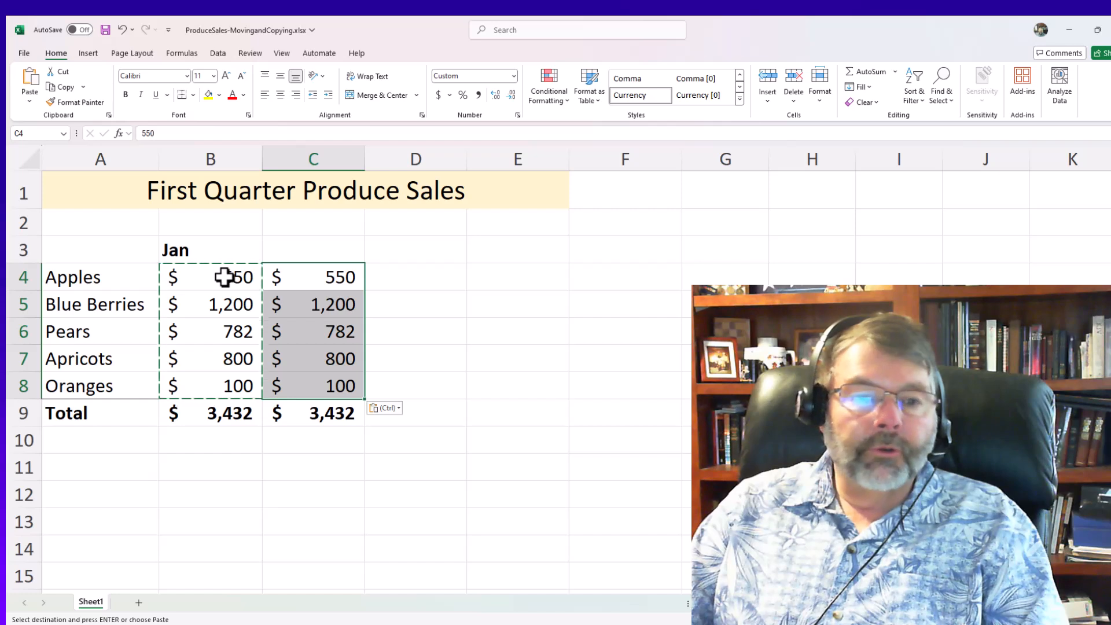
# Step: Paste the copied January values into column D starting at D4, and end the copy mode
pyautogui.click(402, 277)
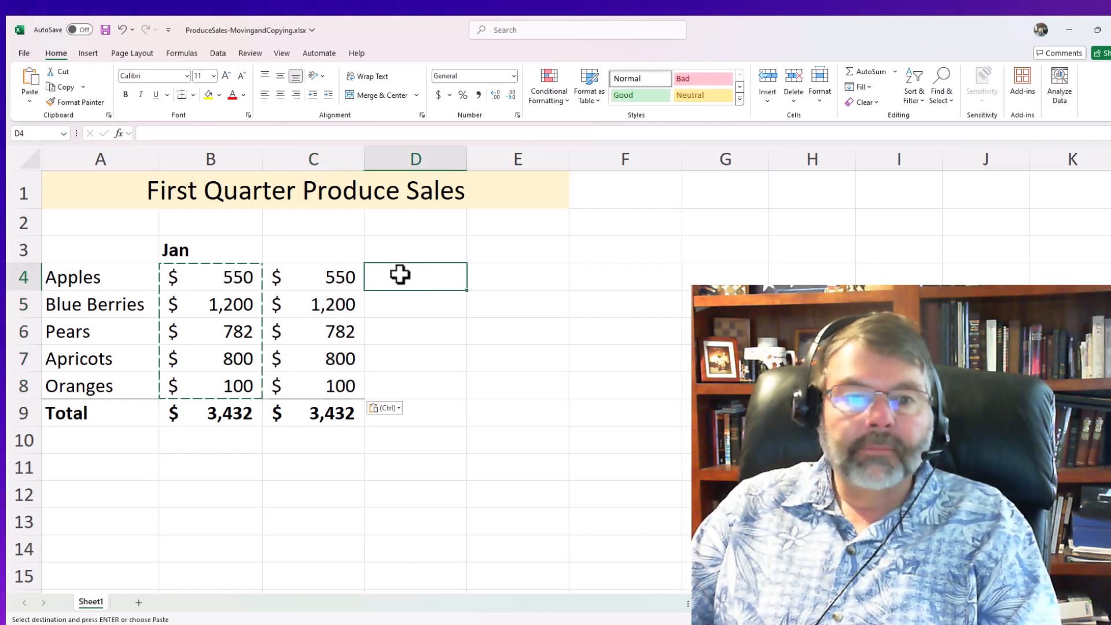
pyautogui.hotkey('ctrl', 'v')
pyautogui.press('ctrl')
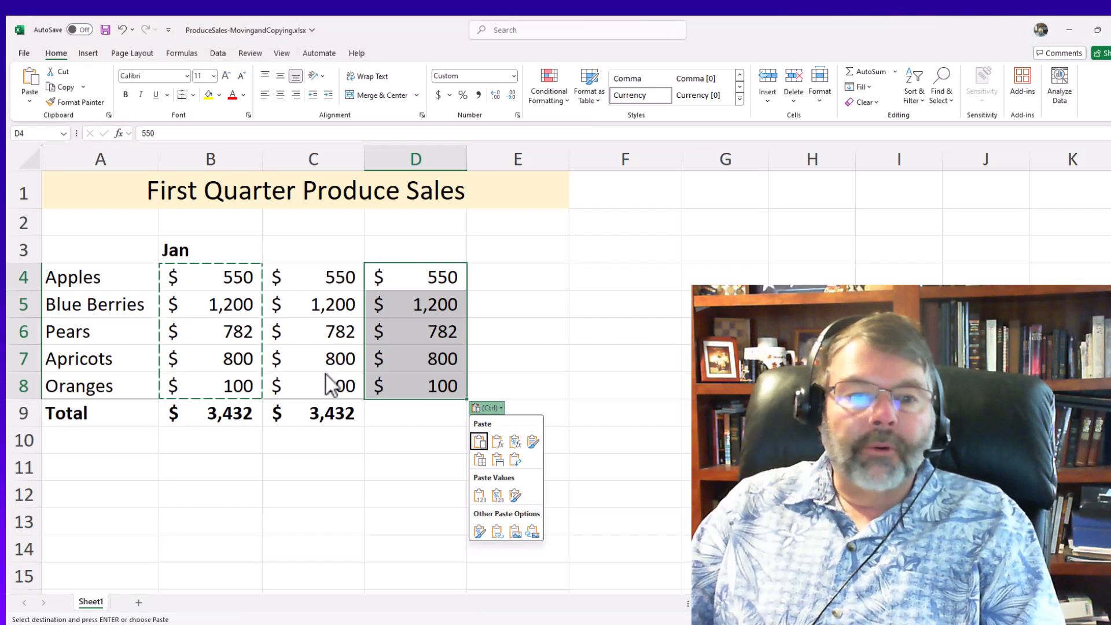
pyautogui.press('Escape')
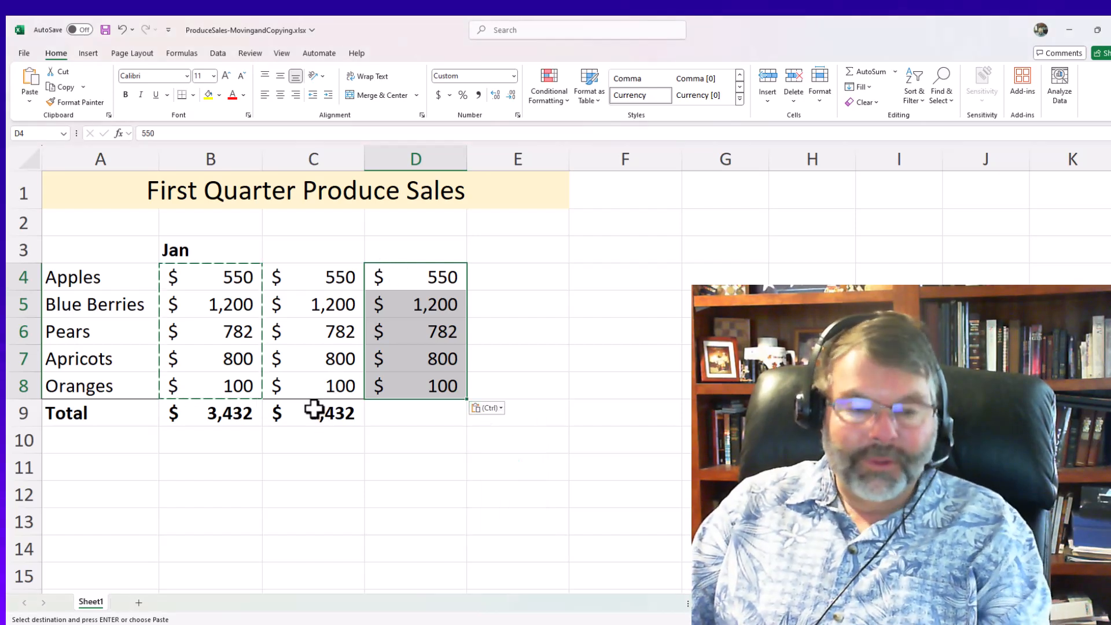
pyautogui.press('Escape')
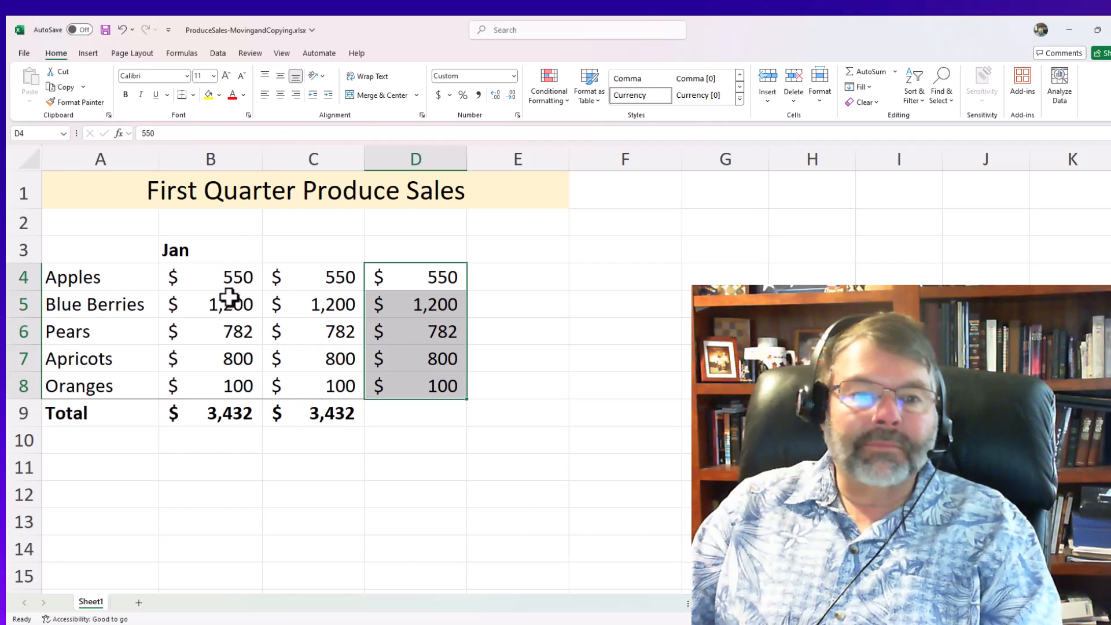
# Step: Check the total formula in C9 and change the Blue Berries value in C5 to 500
pyautogui.click(312, 412)
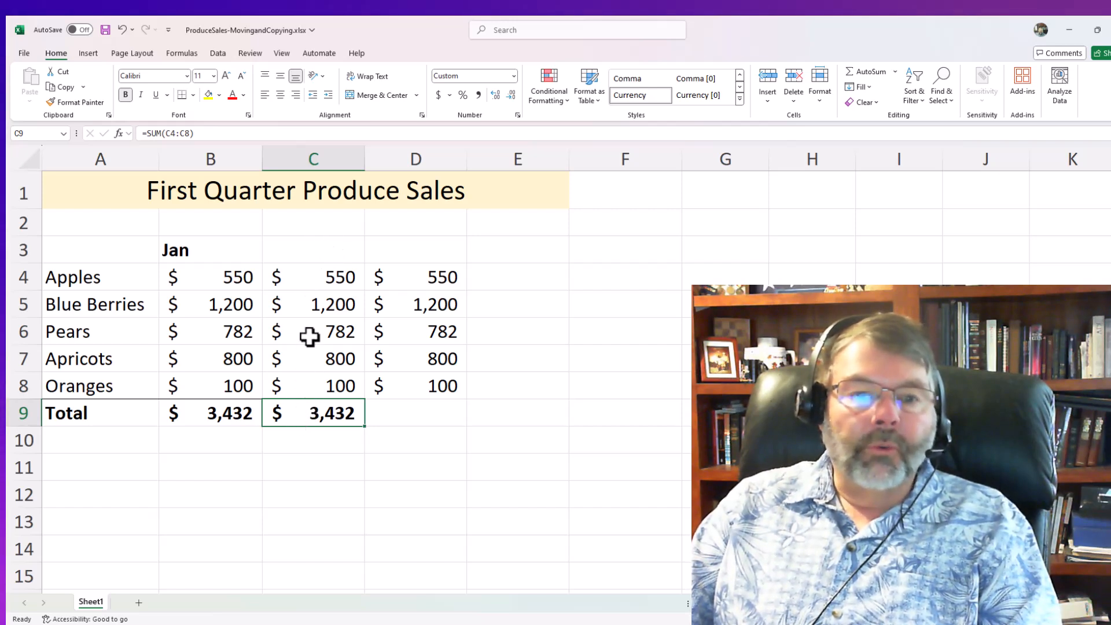
pyautogui.click(314, 303)
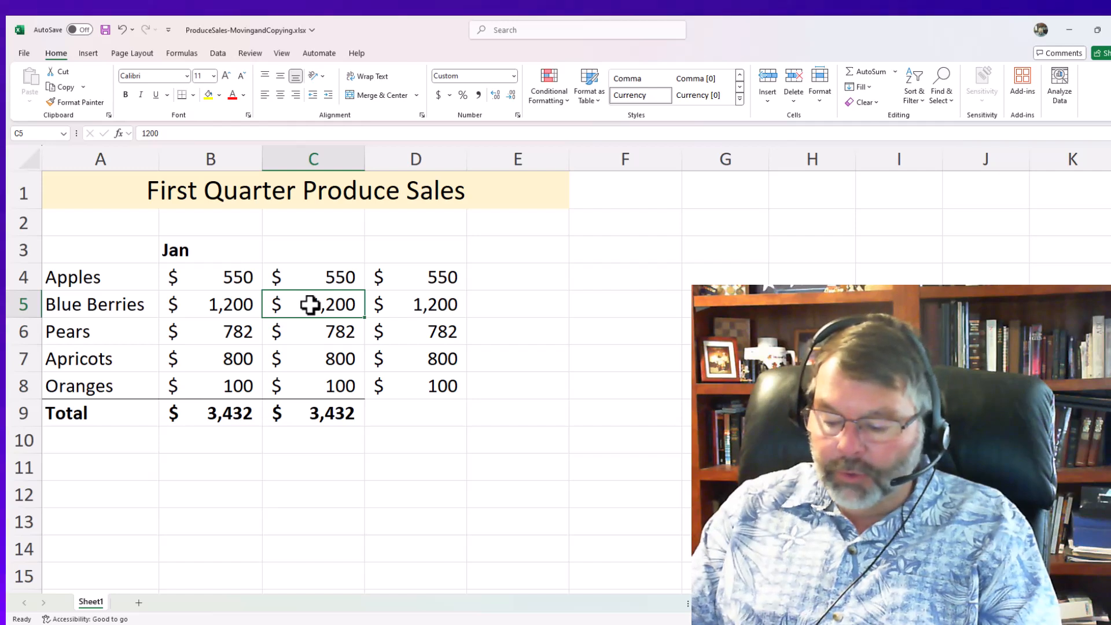
pyautogui.write('500')
pyautogui.press('Return')
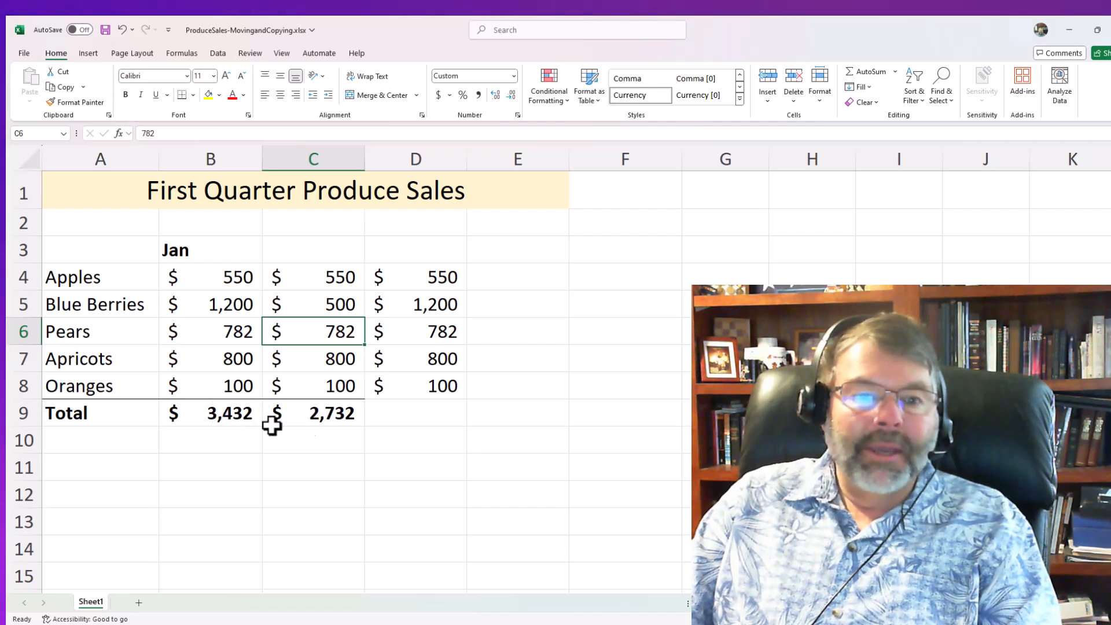
# Step: Copy the total formula from C9 into D9 and end the copy mode
pyautogui.click(329, 412)
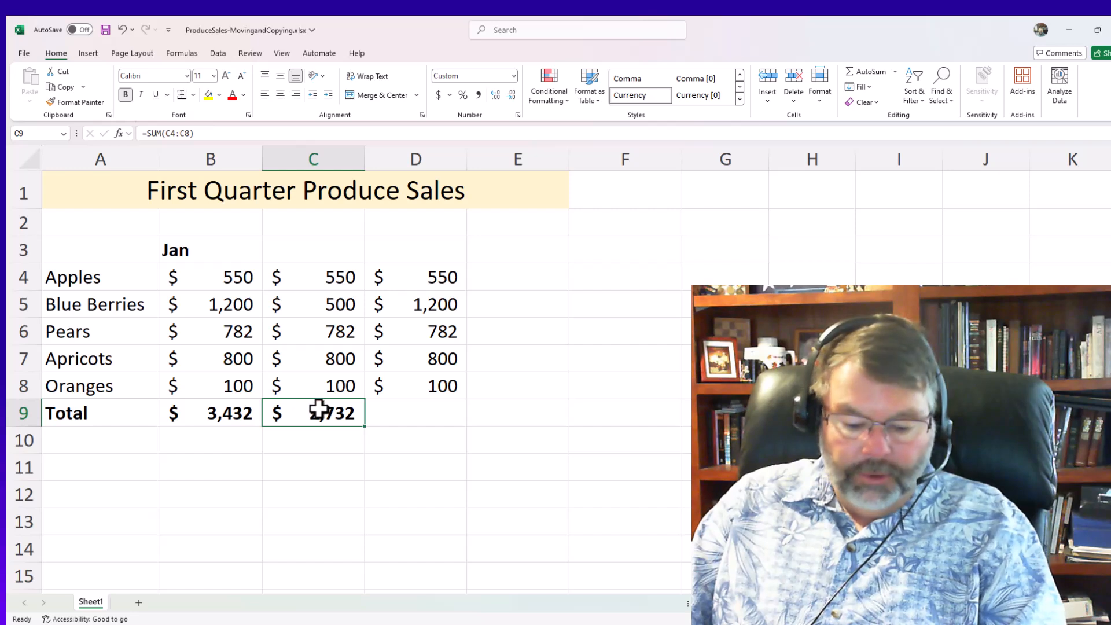
pyautogui.hotkey('ctrl', 'c')
pyautogui.click(411, 413)
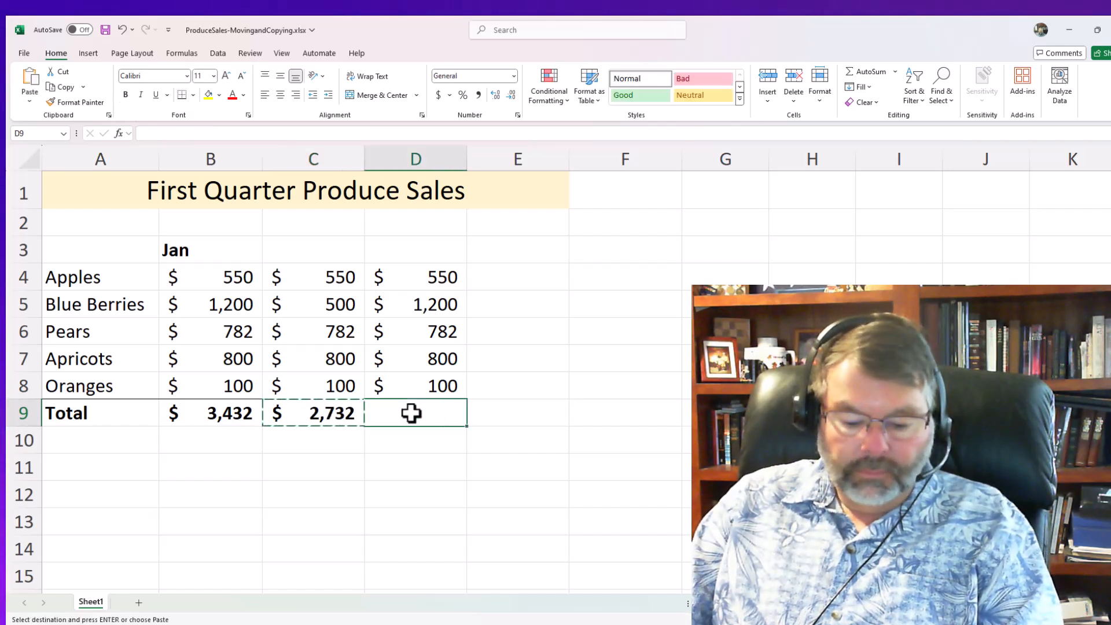
pyautogui.hotkey('ctrl', 'v')
pyautogui.press('Escape')
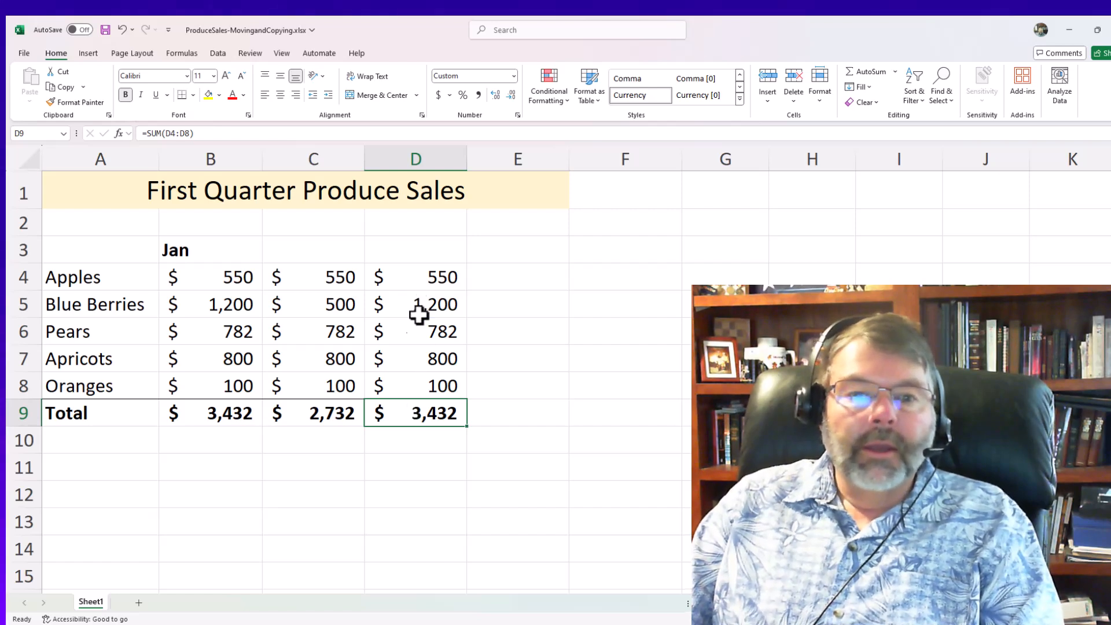
# Step: Change the Blue Berries value in D5 to 800
pyautogui.click(436, 302)
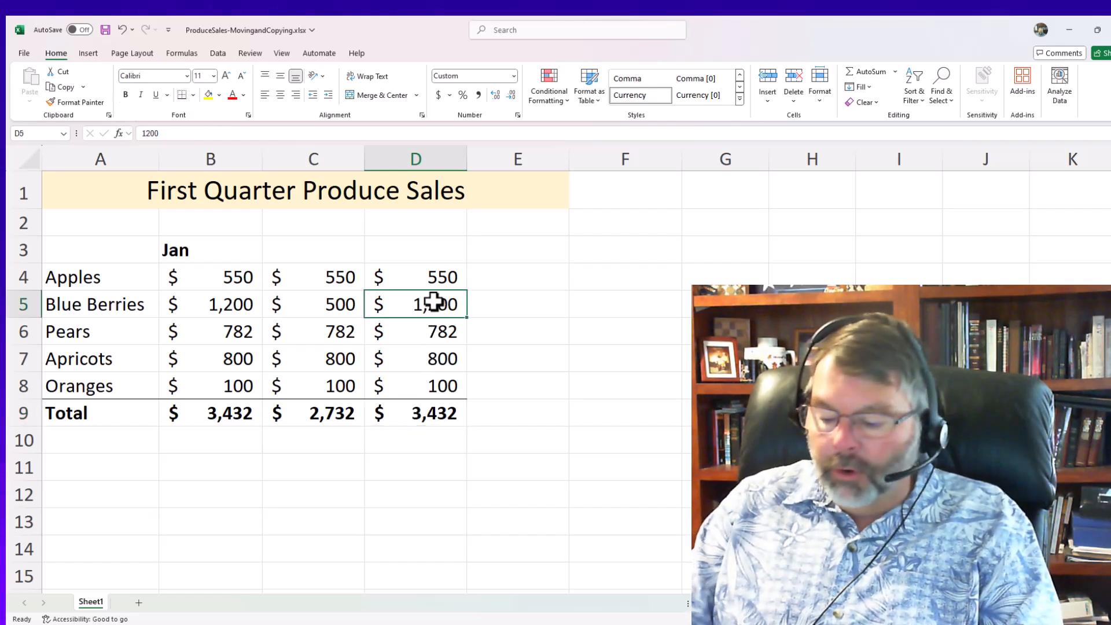
pyautogui.write('800')
pyautogui.press('Return')
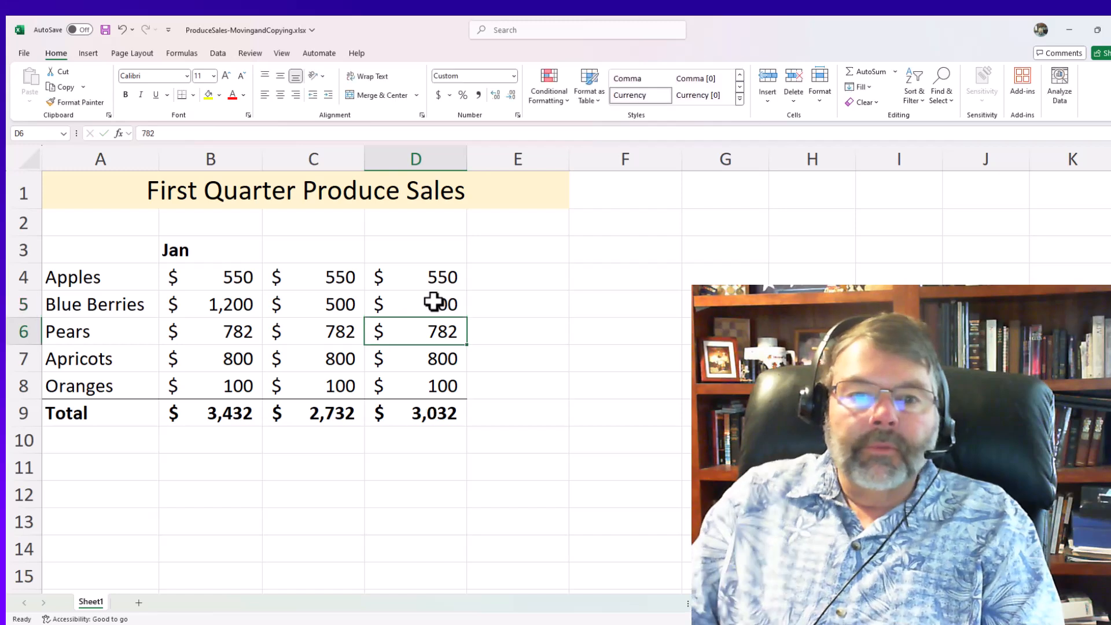
# Step: Compare the total formulas in B9, C9 and D9 and the cell range each one sums
pyautogui.click(206, 408)
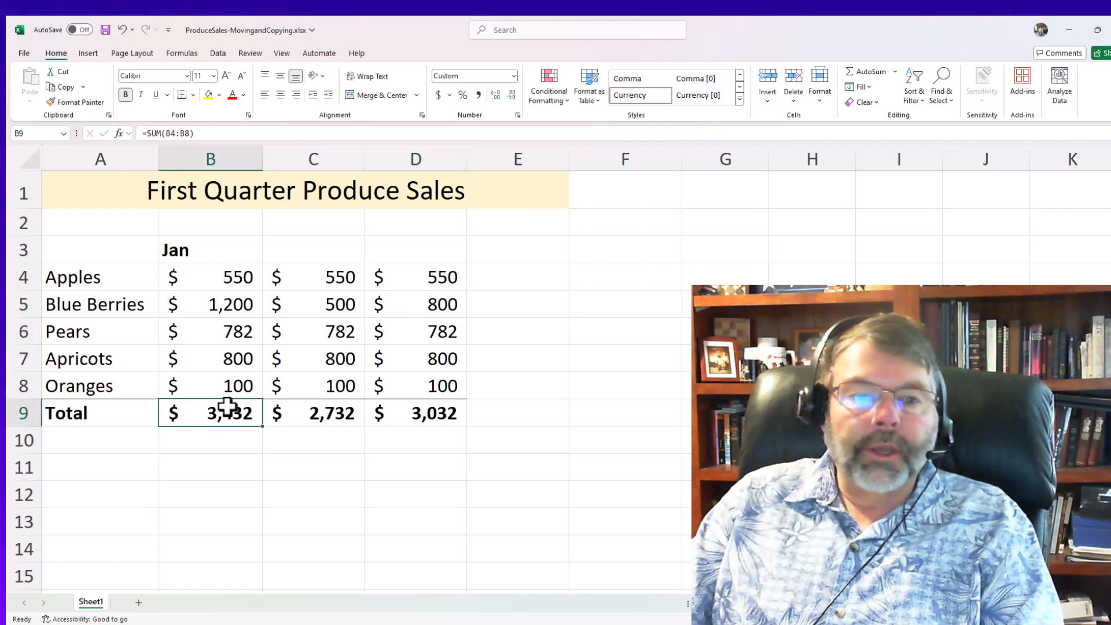
pyautogui.click(313, 417)
pyautogui.click(422, 415)
pyautogui.click(328, 415)
pyautogui.click(254, 409)
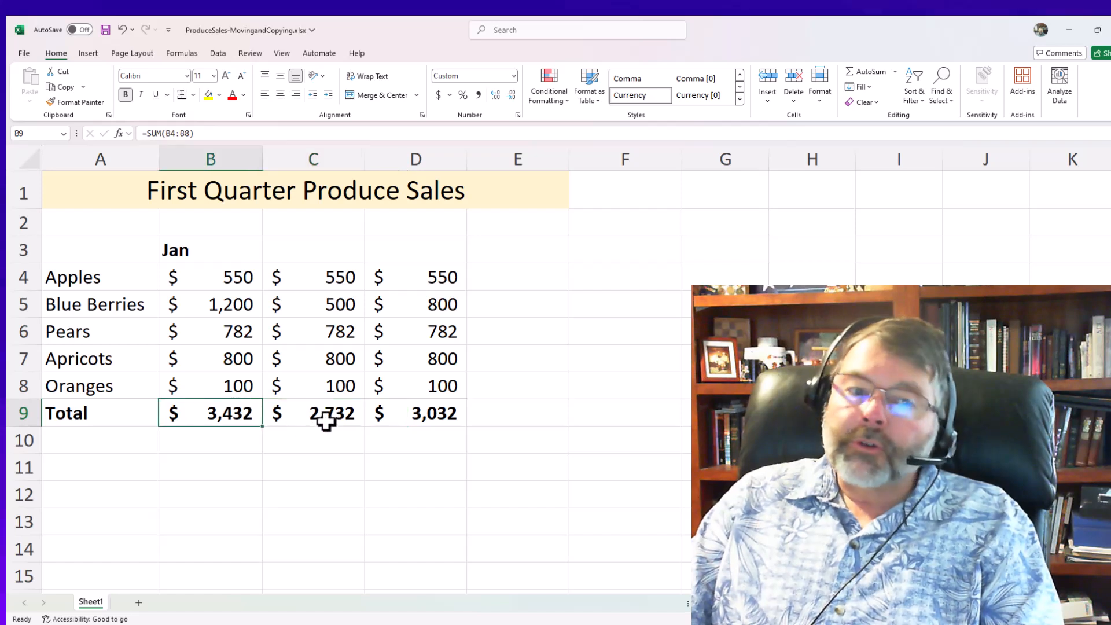
pyautogui.click(326, 426)
pyautogui.click(414, 420)
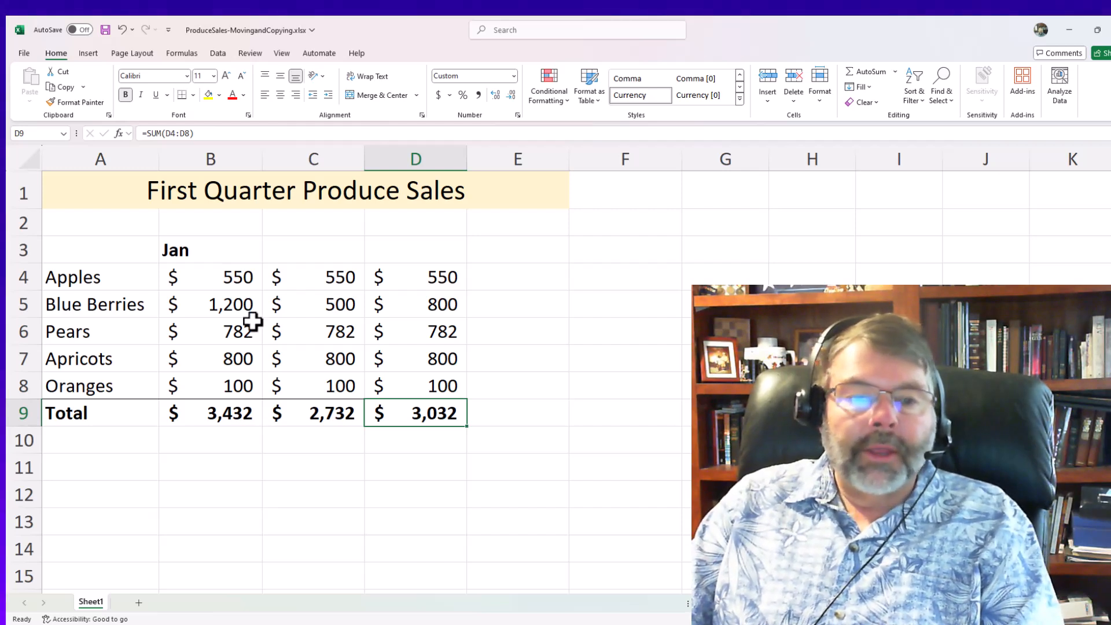
# Step: Clear the sales values from C4:D8, keeping the total formulas in row 9
pyautogui.click(206, 244)
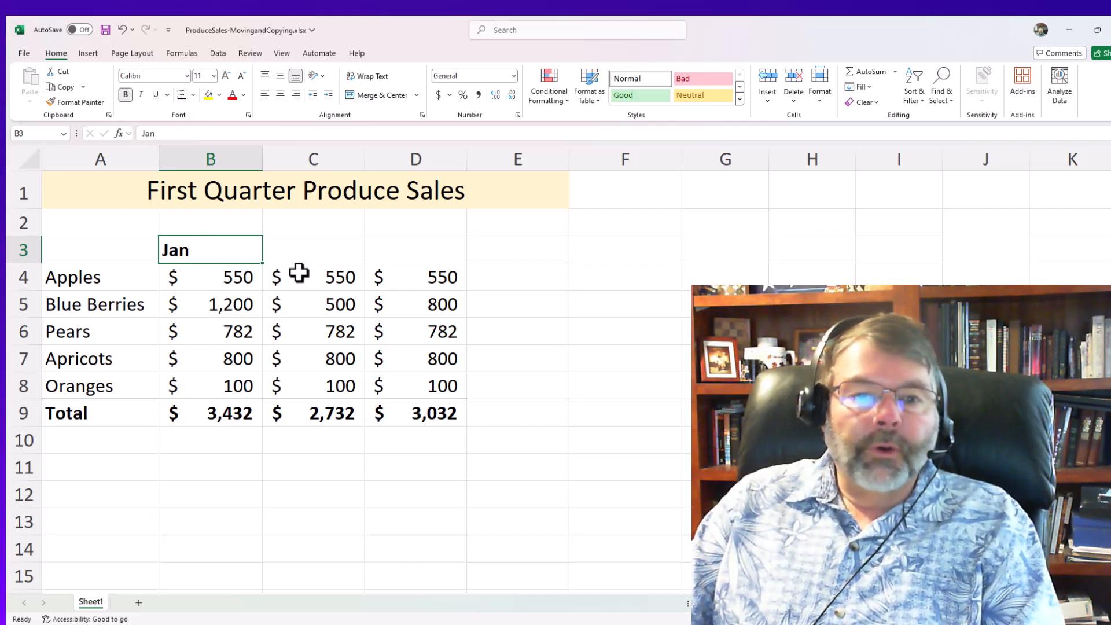
pyautogui.moveTo(330, 269); pyautogui.dragTo(441, 394)
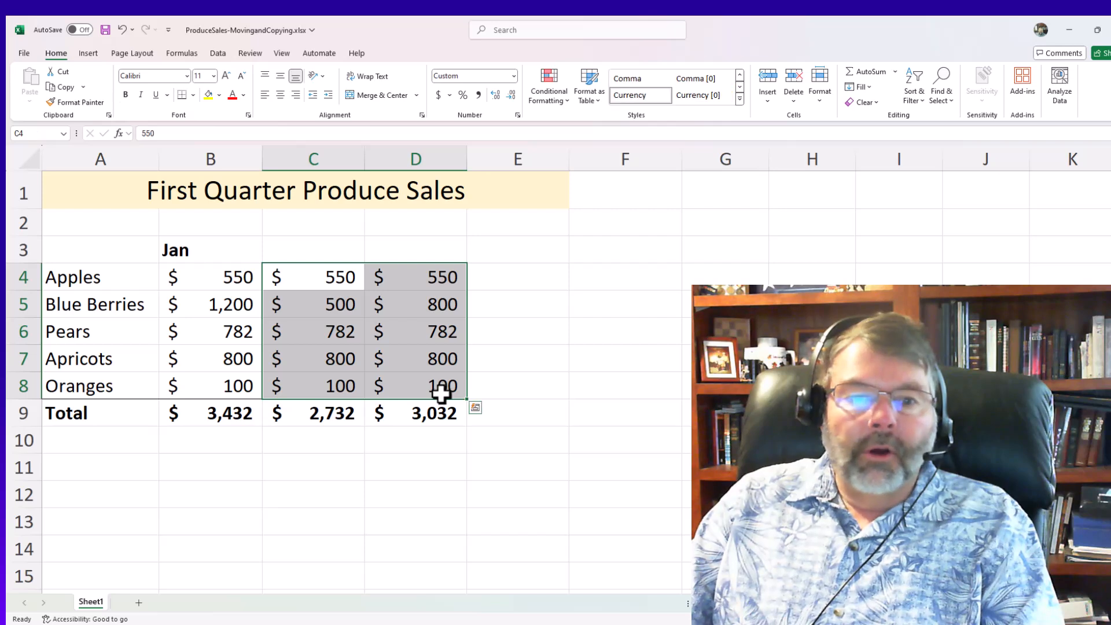
pyautogui.press('Delete')
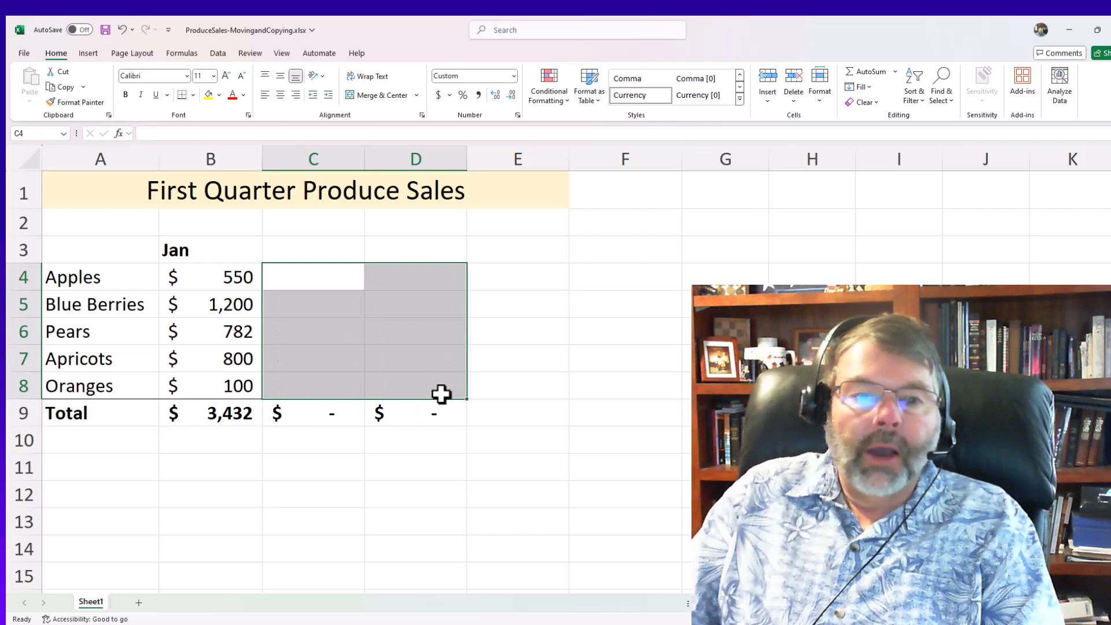
# Step: Fill the January values in B4:B8 across columns C and D with AutoFill
pyautogui.click(199, 281)
pyautogui.moveTo(199, 289); pyautogui.dragTo(196, 380)
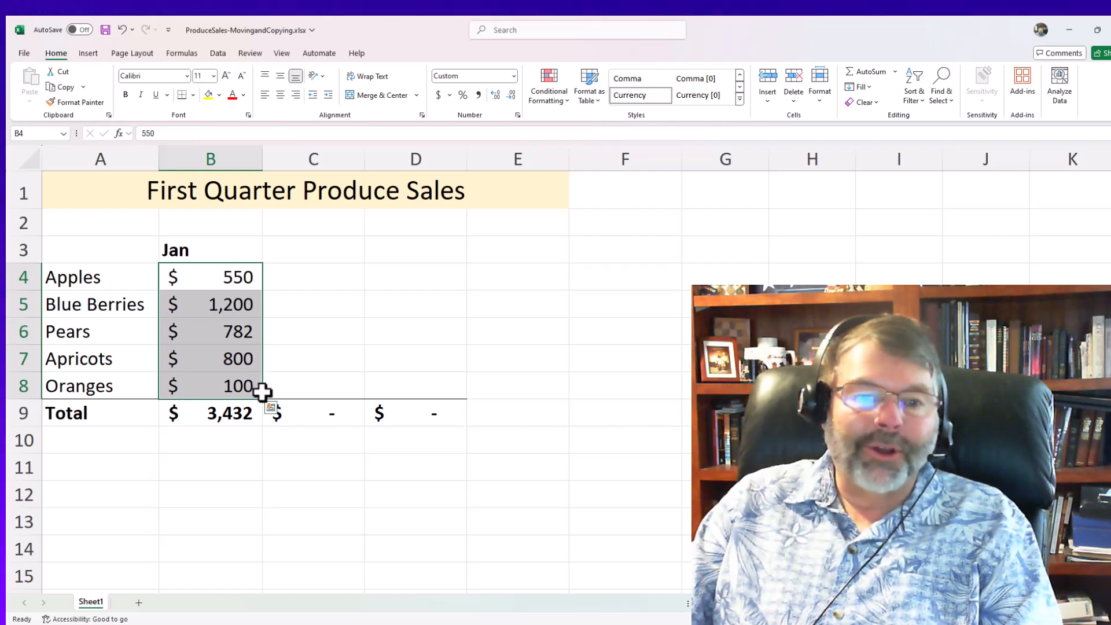
pyautogui.moveTo(264, 400); pyautogui.dragTo(319, 399)
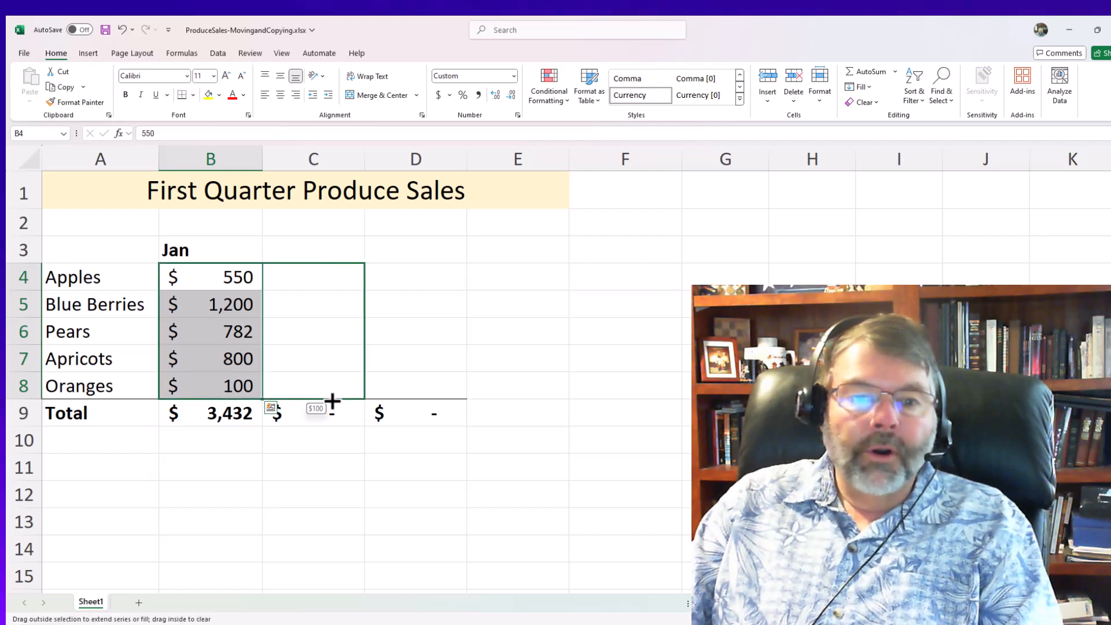
pyautogui.moveTo(420, 404); pyautogui.dragTo(436, 402)
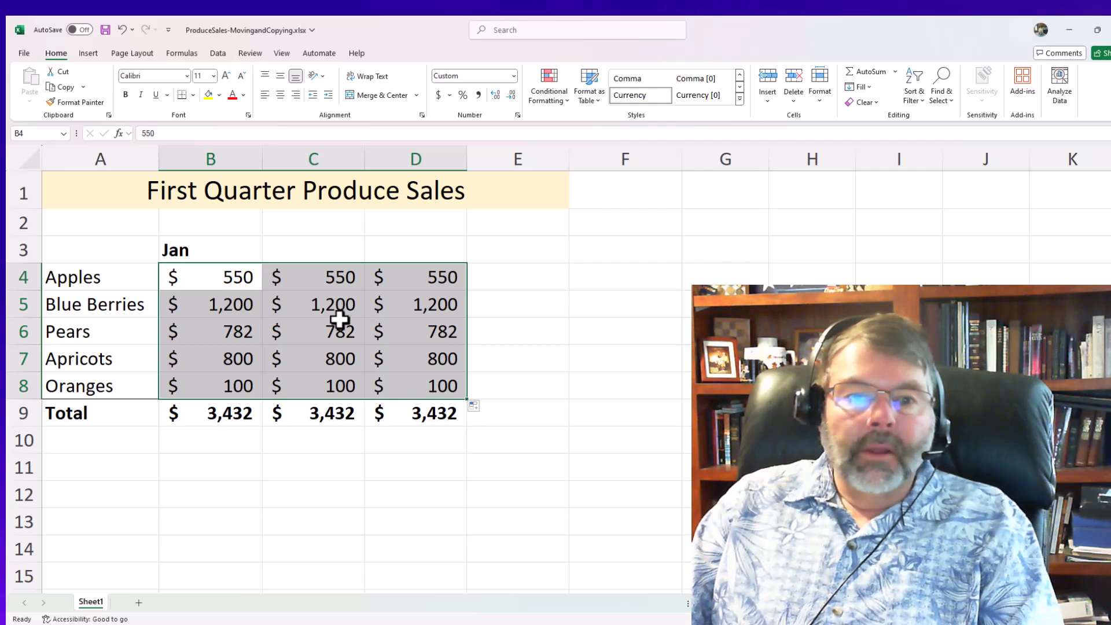
# Step: Set the Blue Berries values to 800 in C5 and 500 in D5
pyautogui.click(318, 295)
pyautogui.doubleClick(318, 296)
pyautogui.write('800')
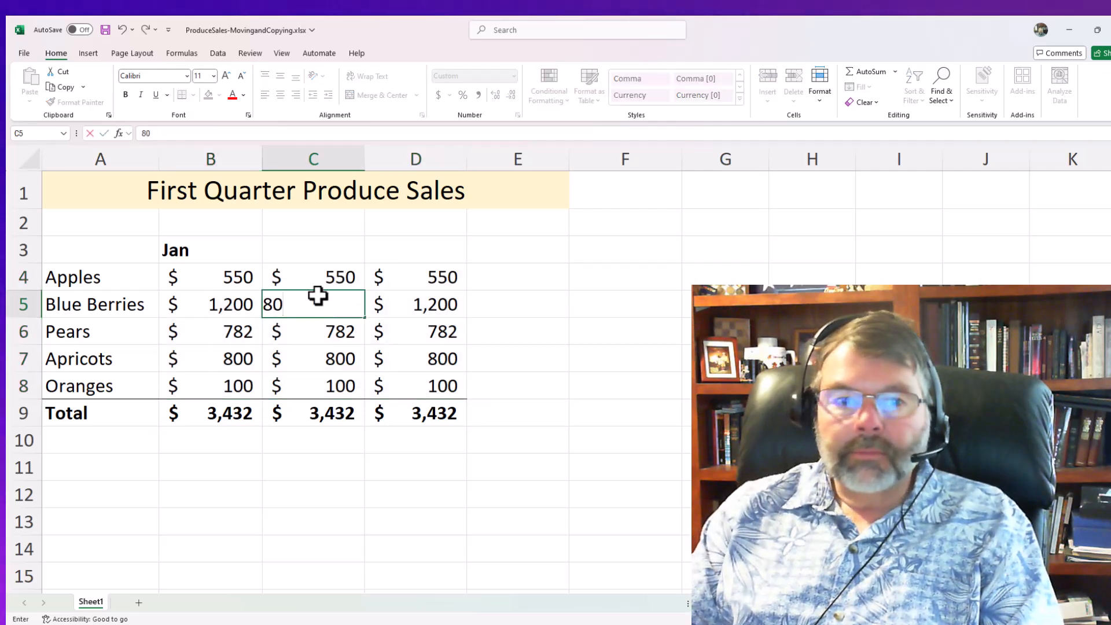
pyautogui.press('Return')
pyautogui.write('500')
pyautogui.press('Return')
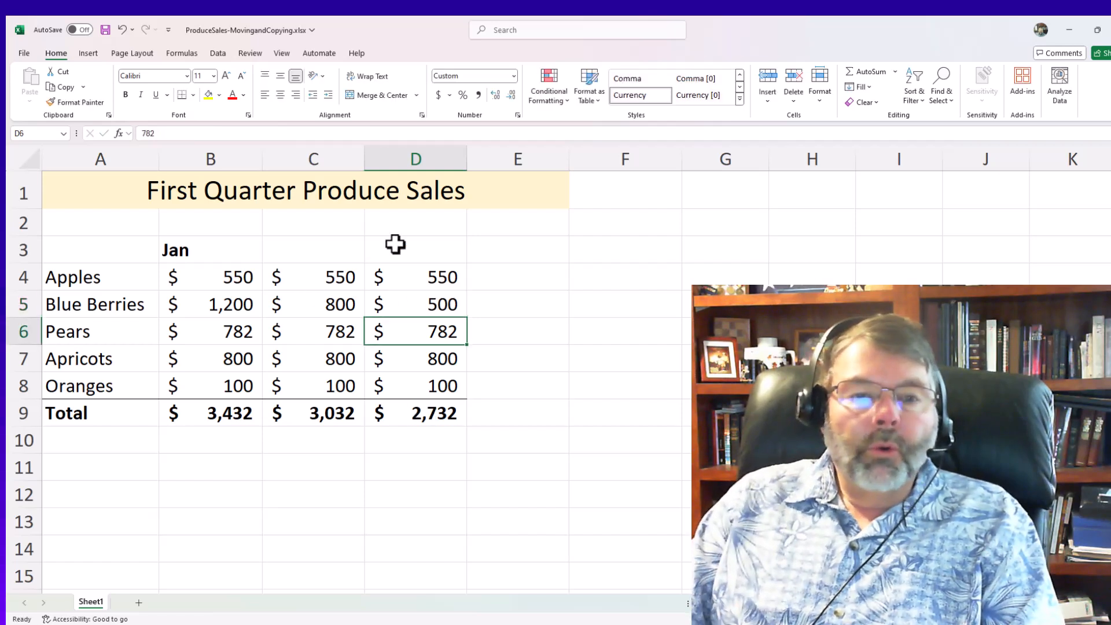
# Step: Fill the Jan heading in B3 across to D3 to create the Feb and Mar headings
pyautogui.click(217, 250)
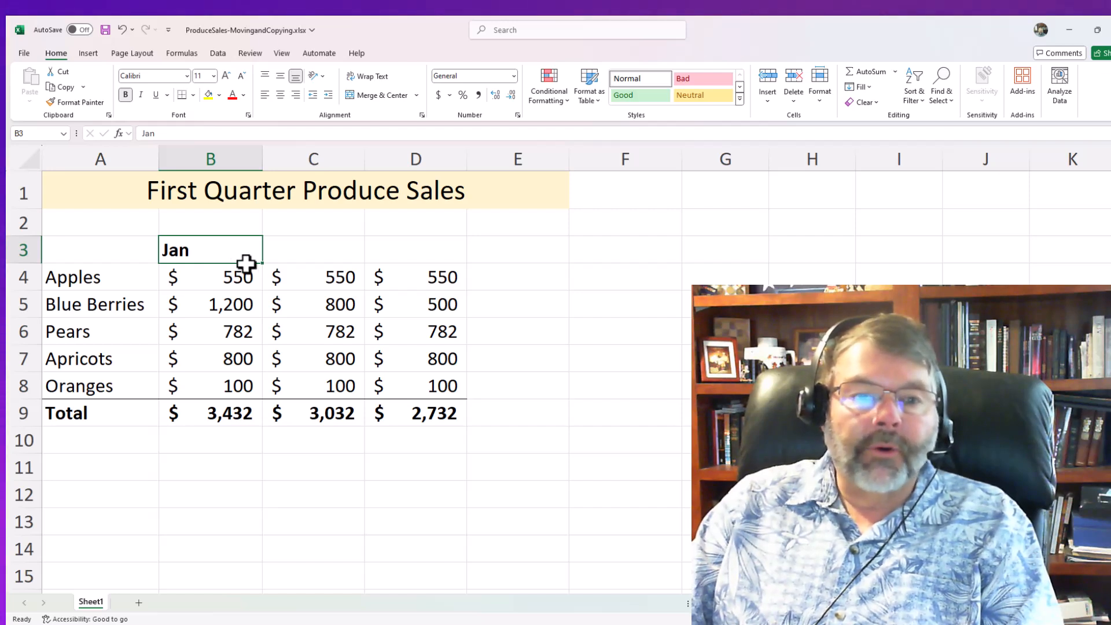
pyautogui.moveTo(264, 266); pyautogui.dragTo(426, 267)
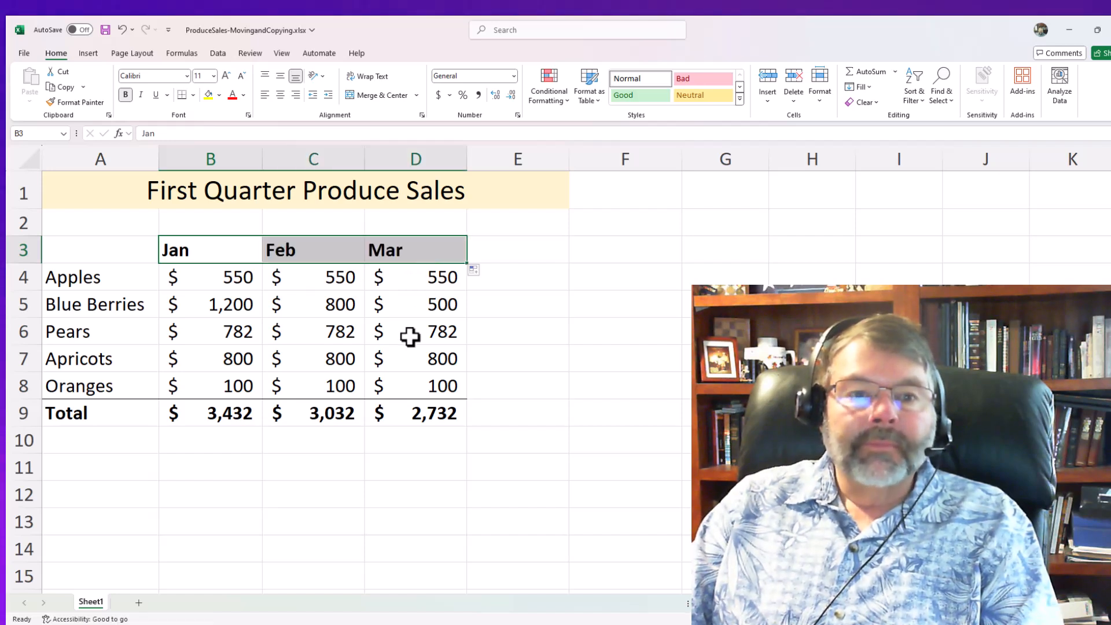
pyautogui.click(266, 275)
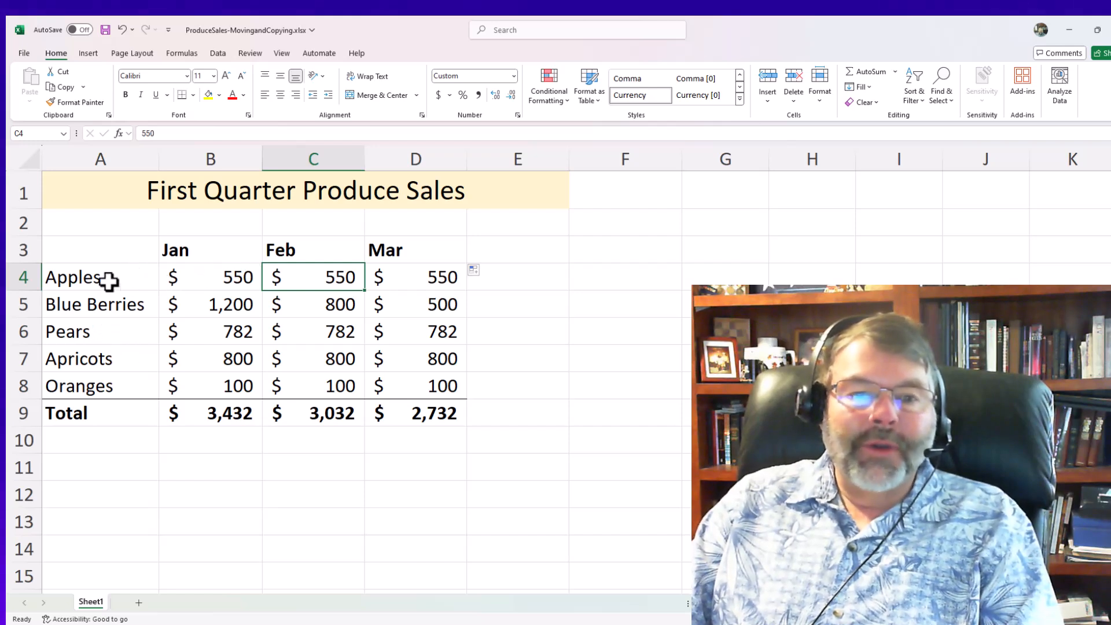
# Step: Sum B4:D4 in E4 with AutoSum and fill the formula down to E8
pyautogui.click(520, 273)
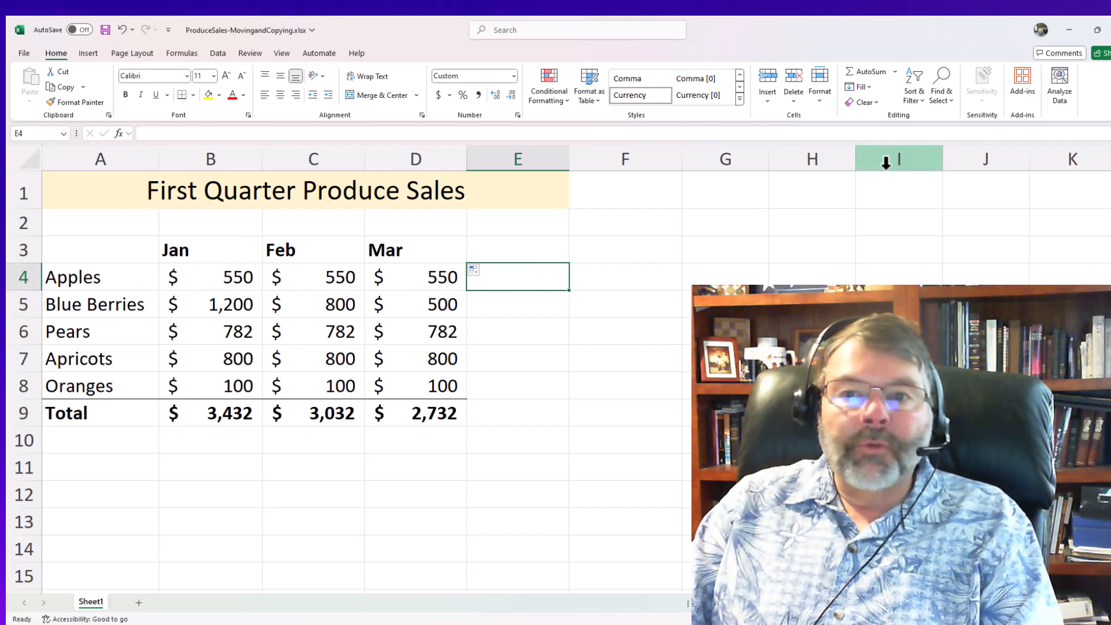
pyautogui.doubleClick(877, 68)
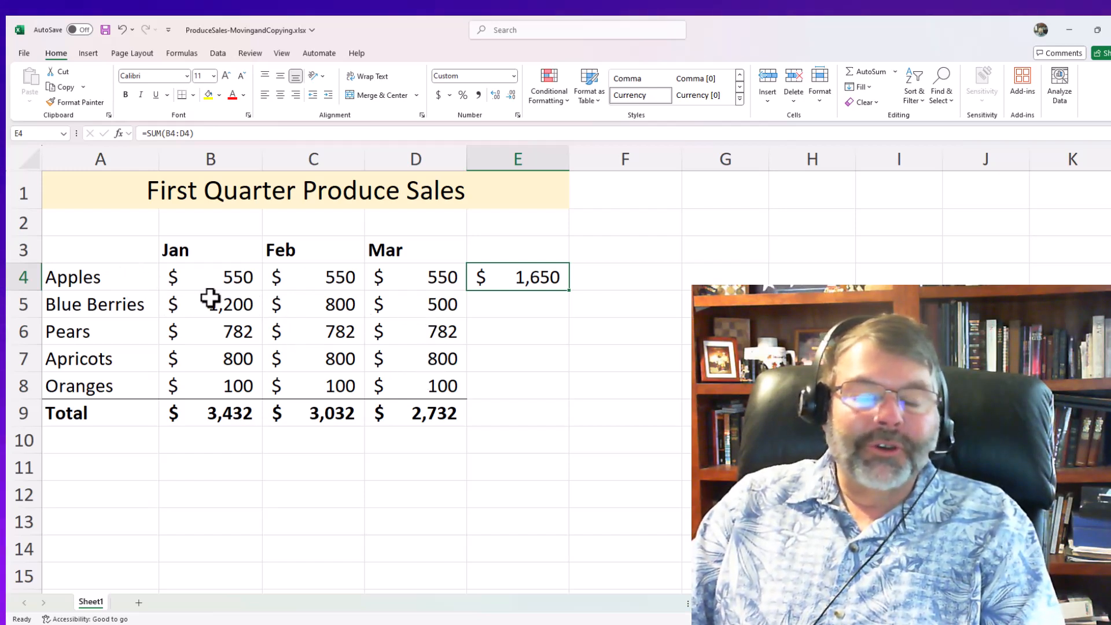
pyautogui.doubleClick(570, 293)
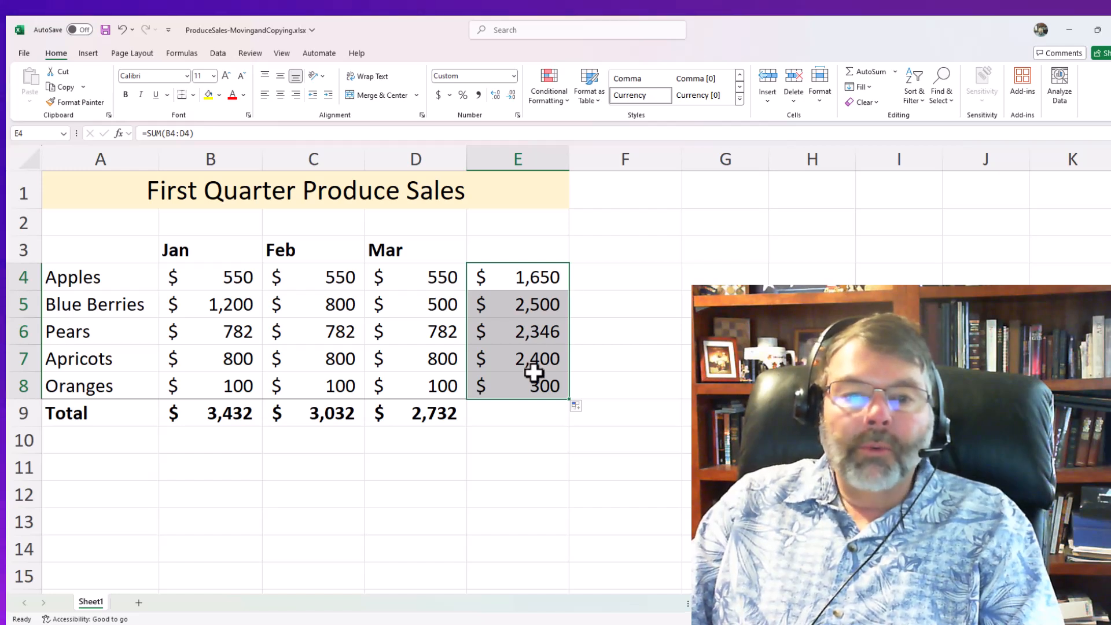
# Step: Fill the March total formula from D9 across into E9
pyautogui.click(455, 412)
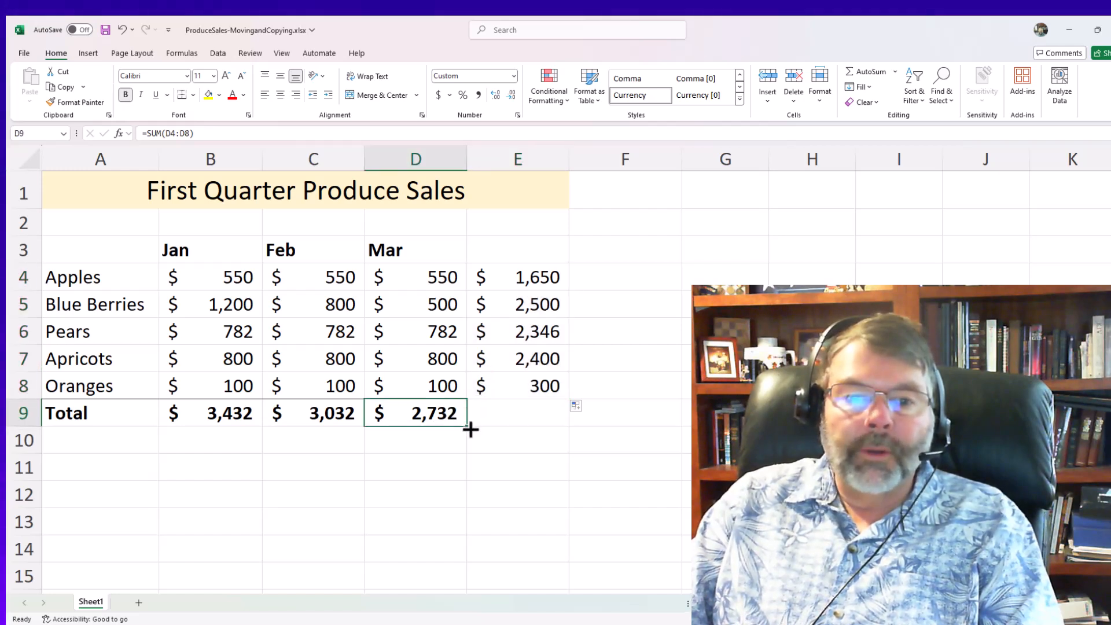
pyautogui.moveTo(471, 427); pyautogui.dragTo(548, 422)
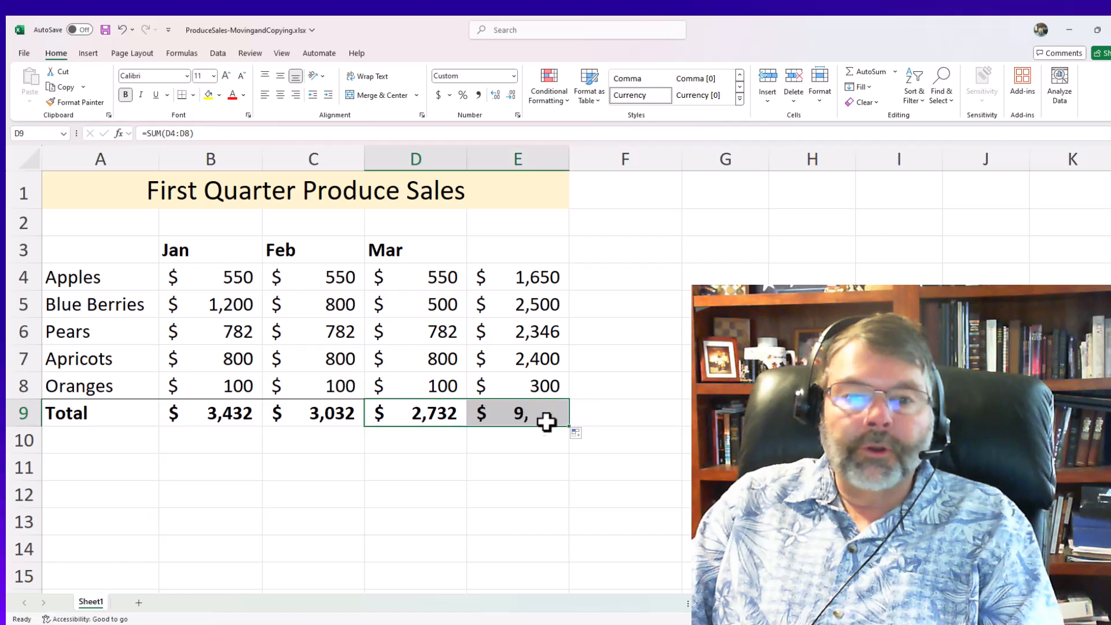
# Step: Check the total formula in E9 and enter Total as the column heading in E3
pyautogui.click(520, 295)
pyautogui.click(514, 411)
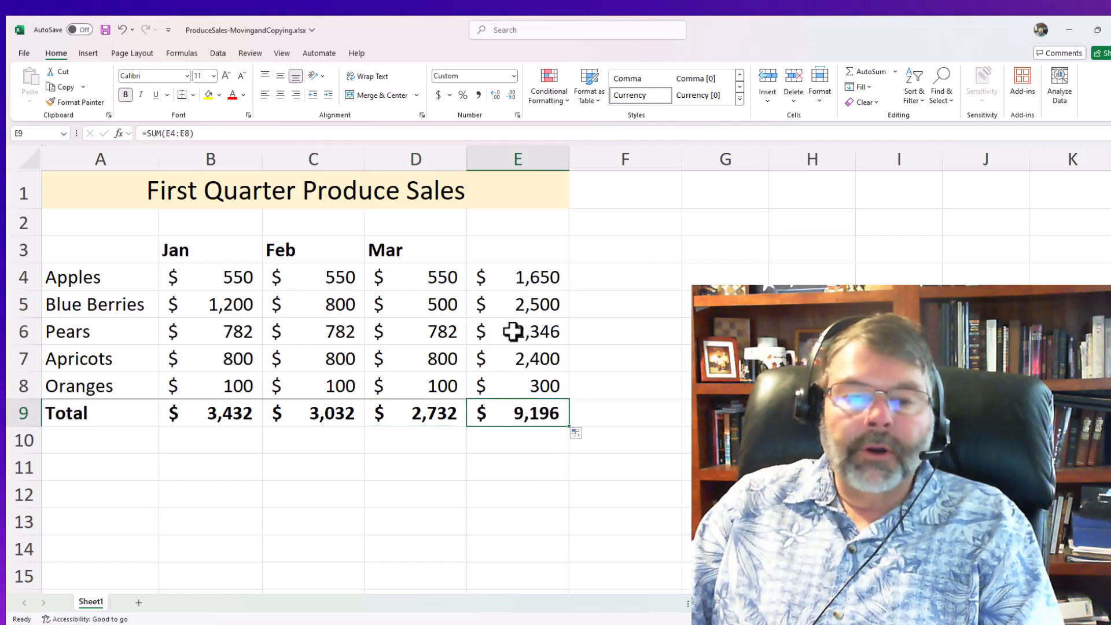
pyautogui.click(490, 251)
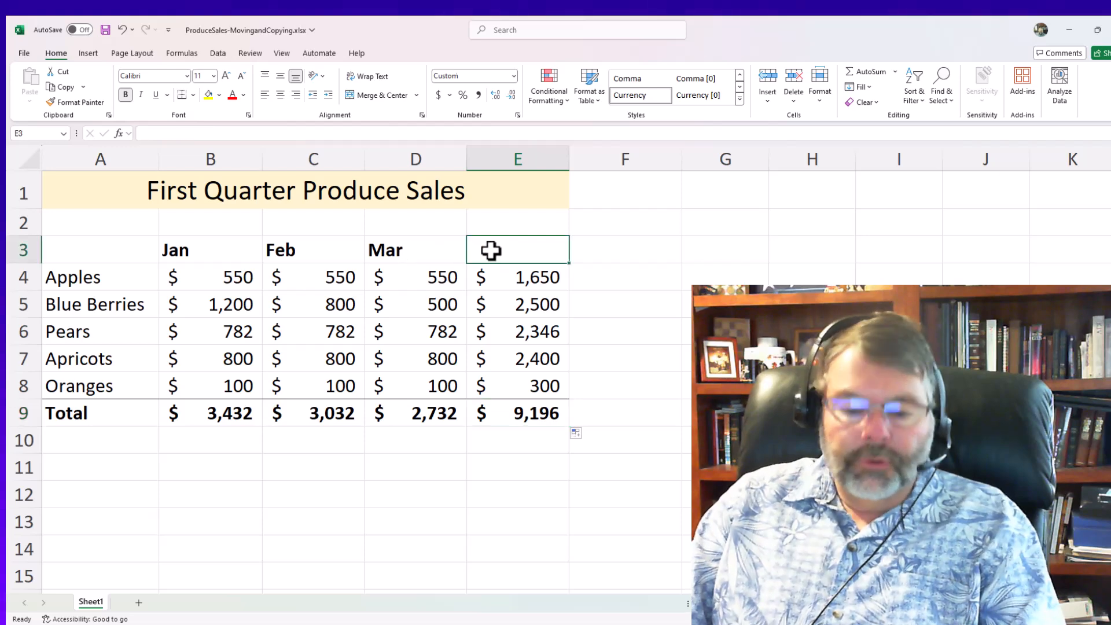
pyautogui.write('Top')
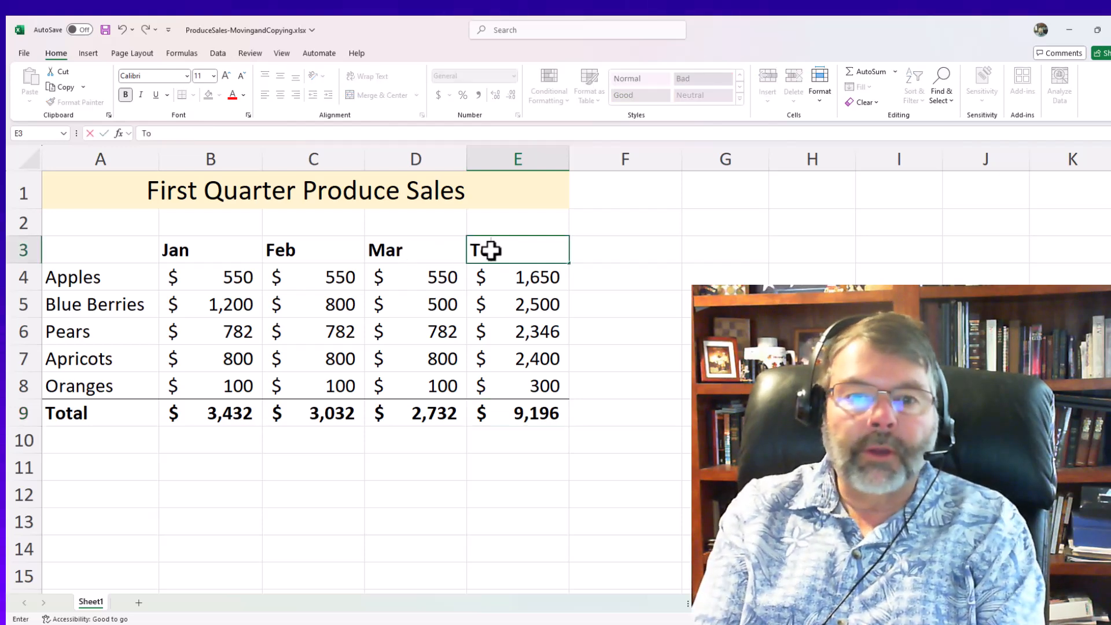
pyautogui.press('Return')
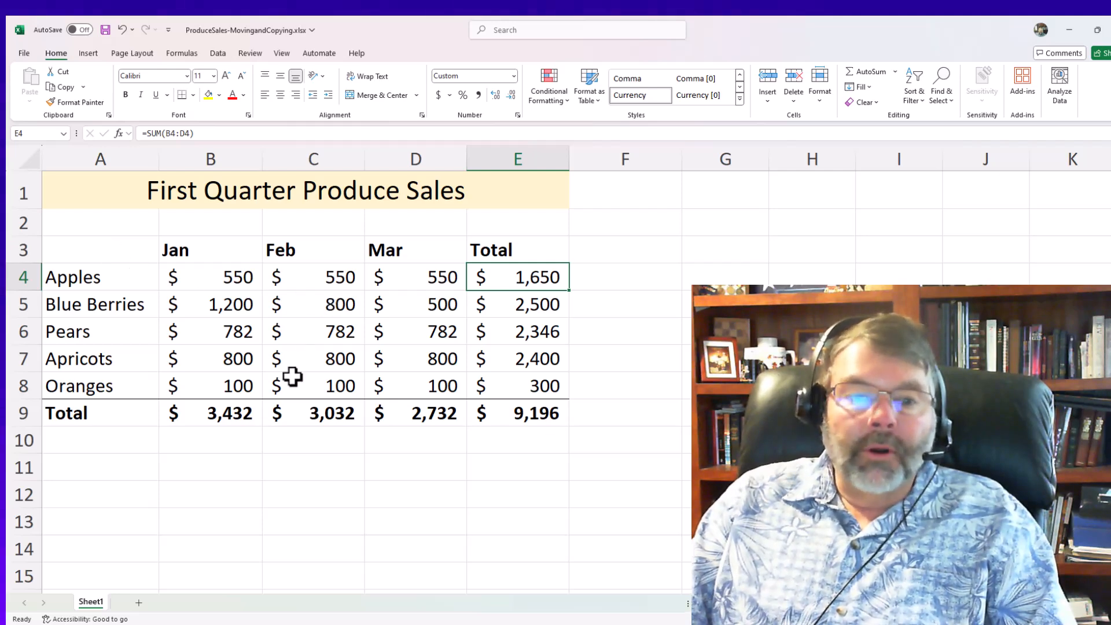
# Step: Examine the total formulas in B9:E9, the whole data block A3:E9 and the produce labels in A4:A8
pyautogui.click(338, 415)
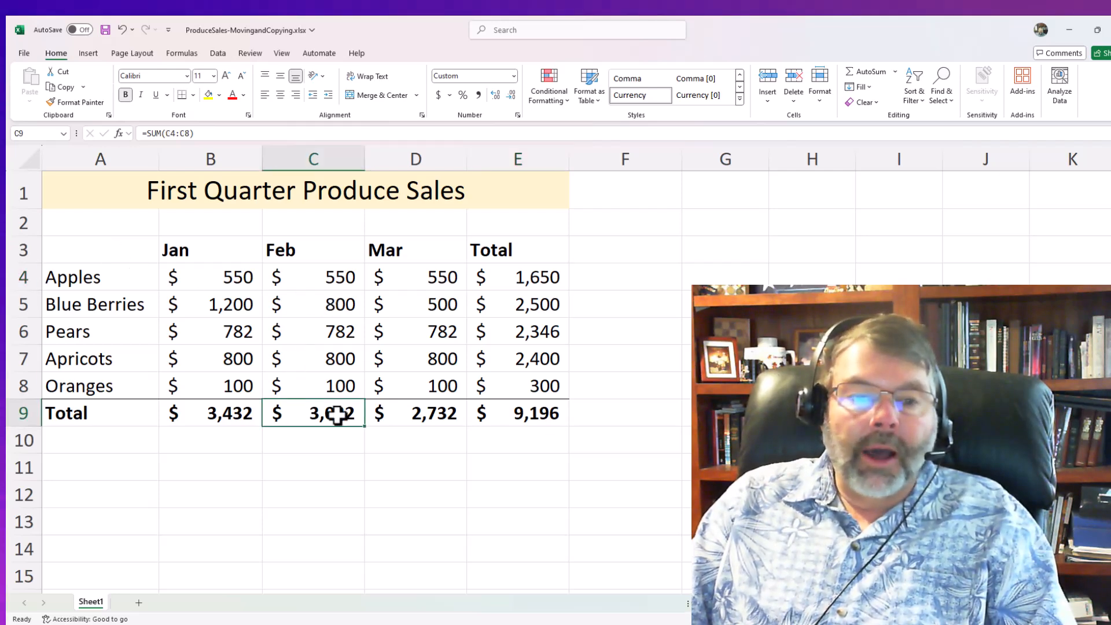
pyautogui.click(411, 416)
pyautogui.click(519, 418)
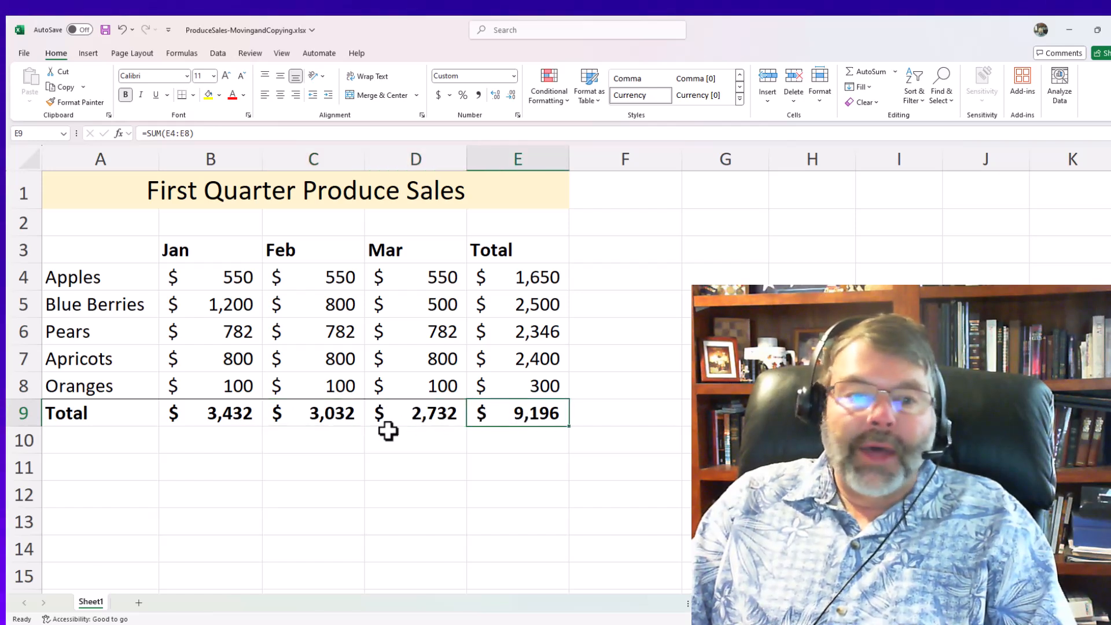
pyautogui.click(215, 414)
pyautogui.click(326, 412)
pyautogui.moveTo(79, 238); pyautogui.dragTo(501, 414)
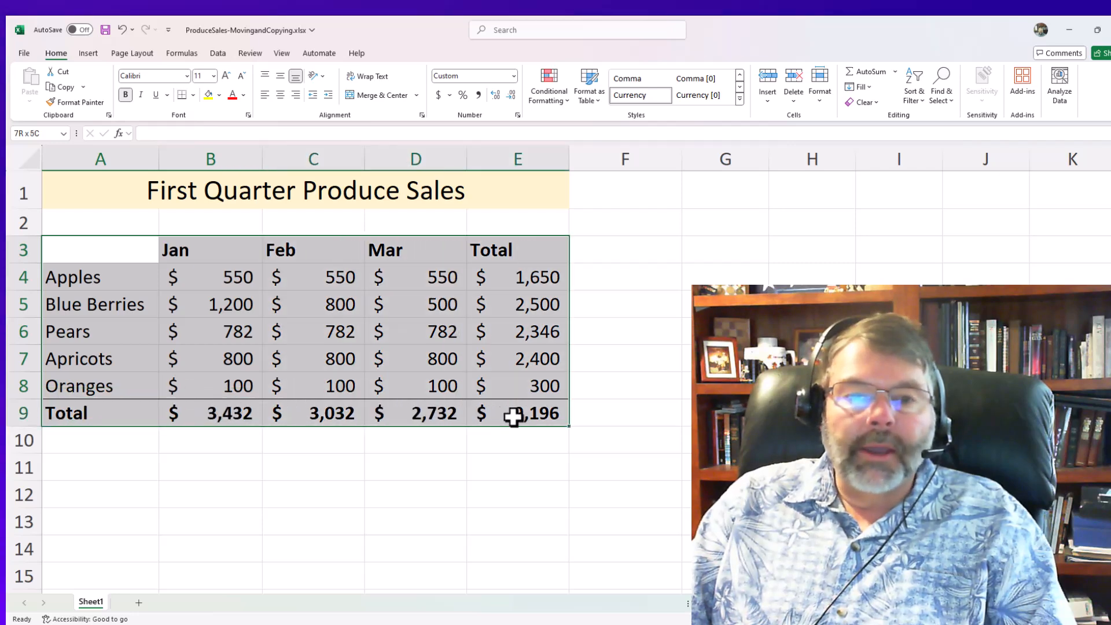
pyautogui.click(325, 287)
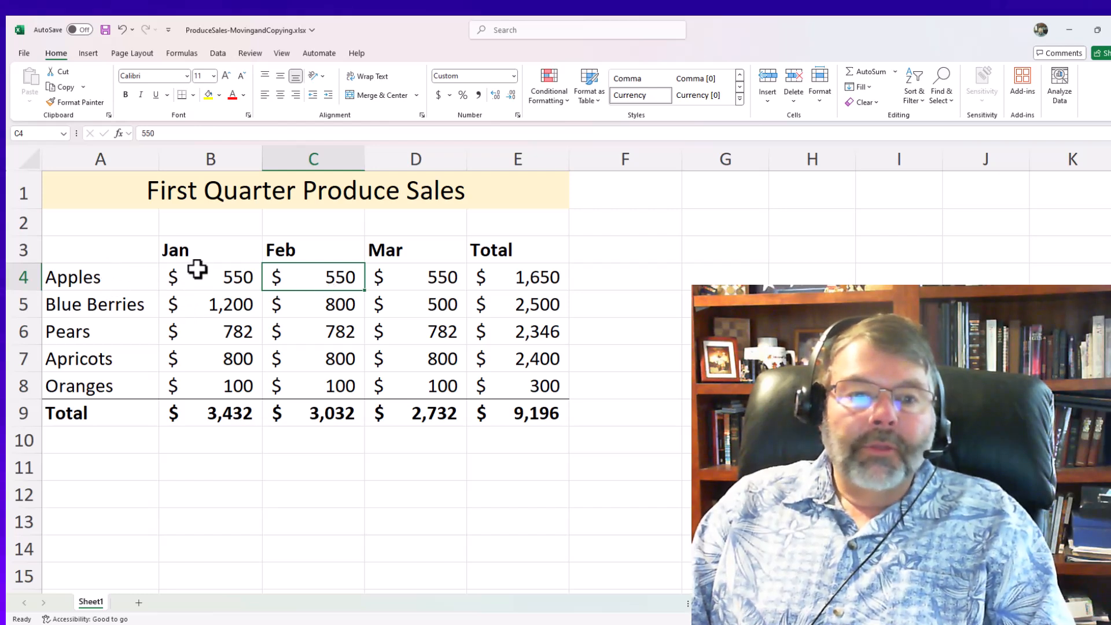
pyautogui.click(210, 412)
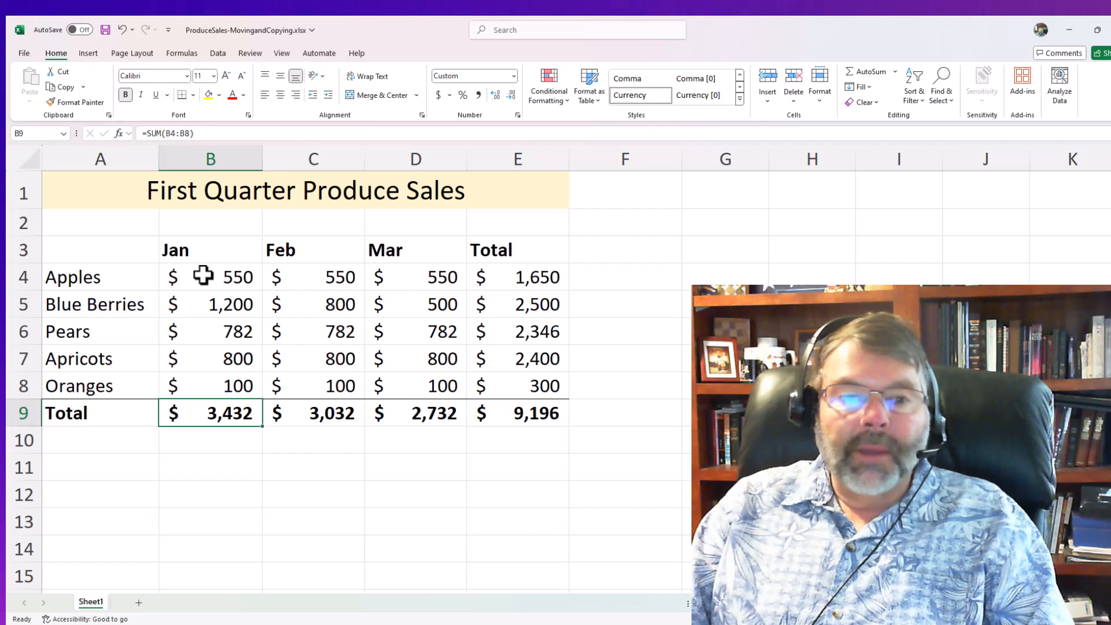
pyautogui.moveTo(126, 278); pyautogui.dragTo(129, 390)
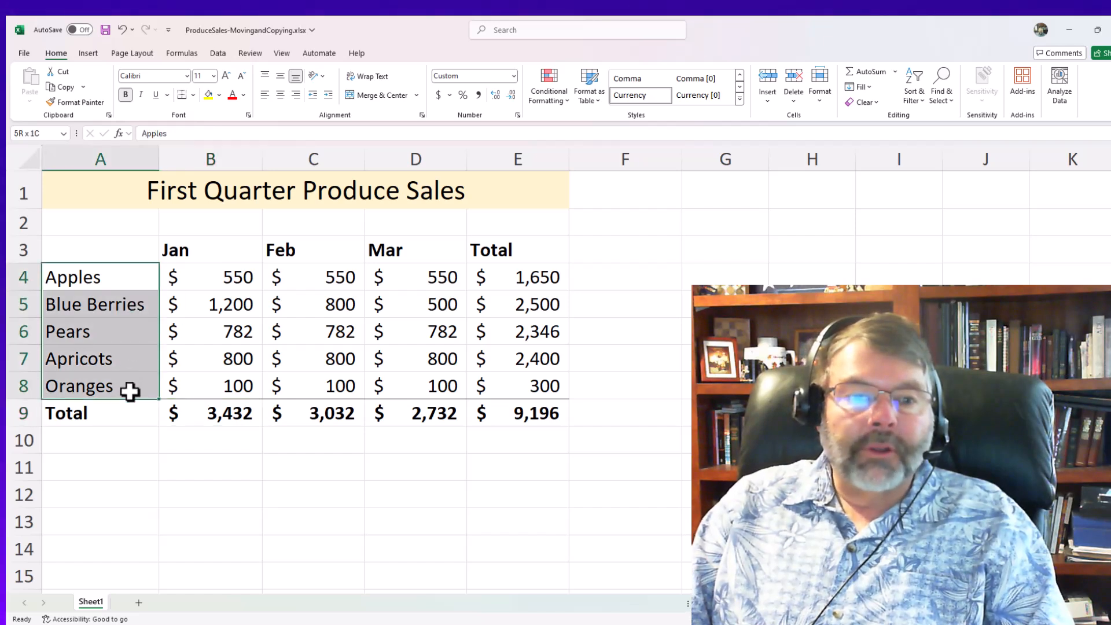
# Step: Try to fill the Jan values and total in B4:B9 across to column E, and undo the fill
pyautogui.moveTo(236, 271); pyautogui.dragTo(533, 405)
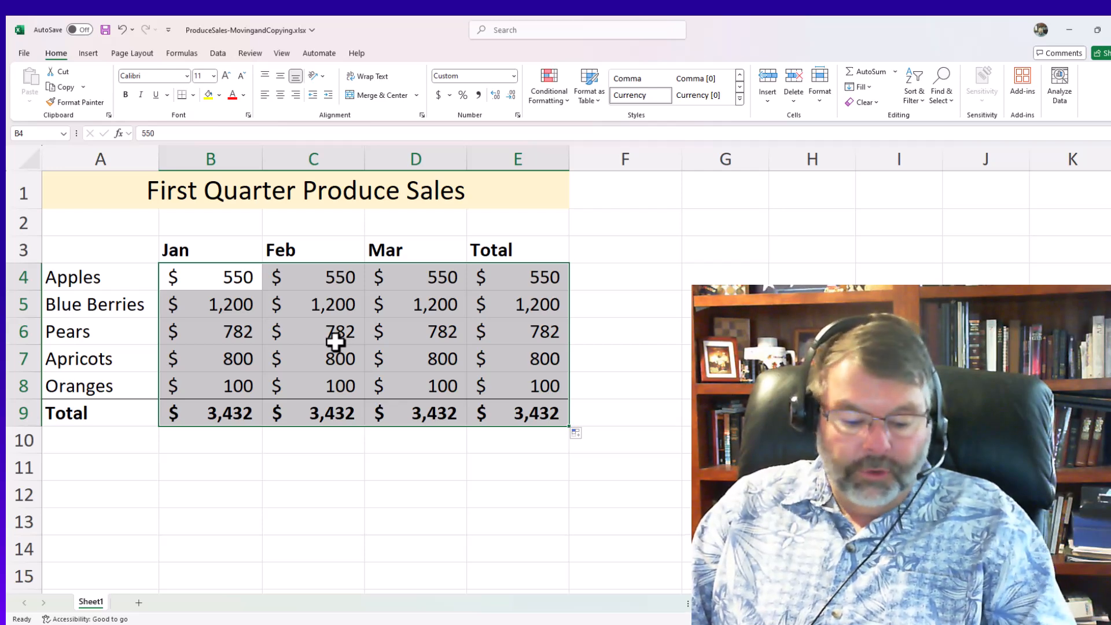
pyautogui.hotkey('ctrl', 'z')
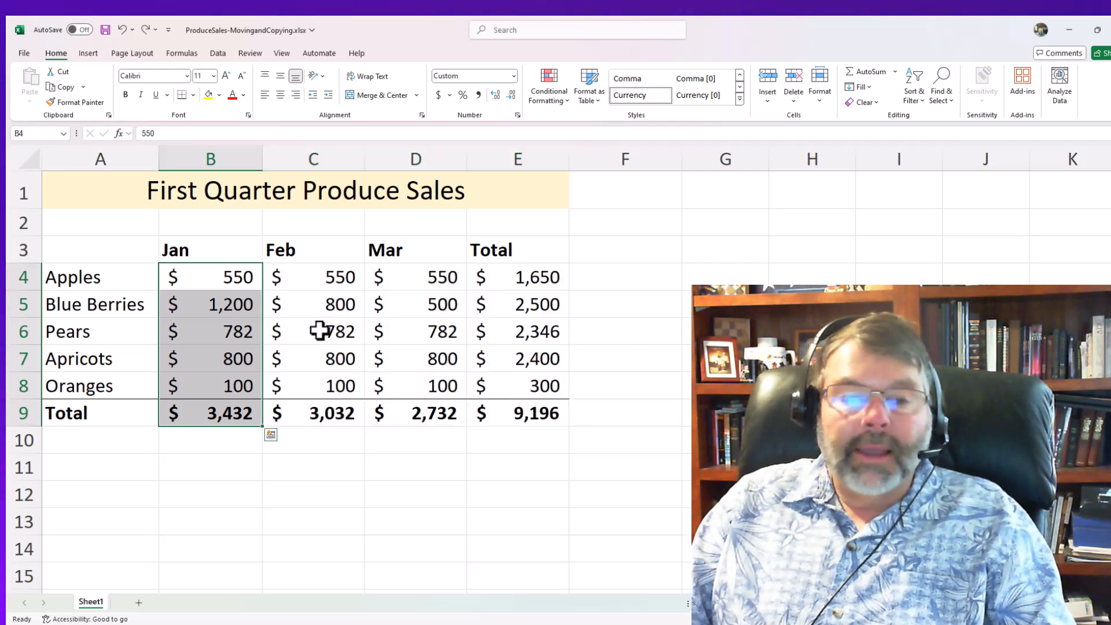